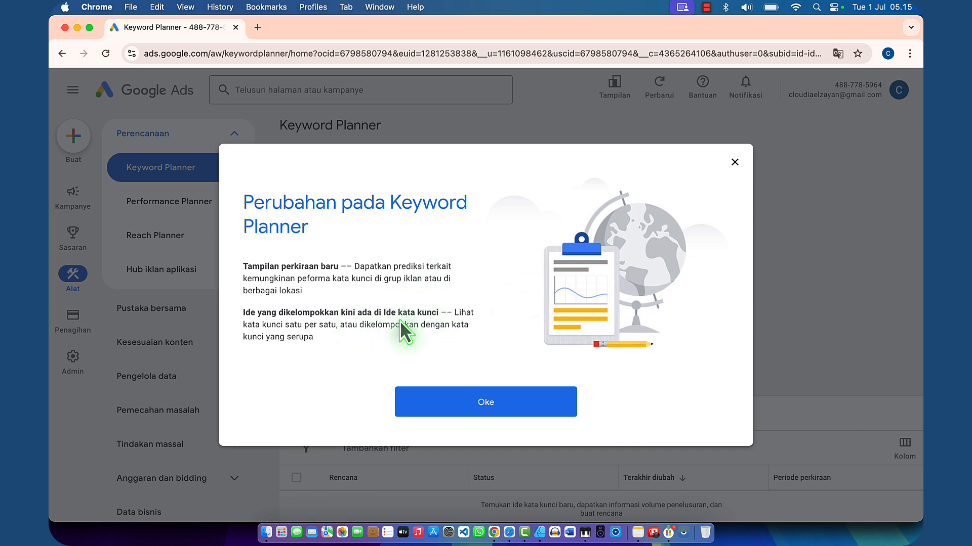
# - Dismiss the Keyword Planner change notice, go to the Google Ads home page, and reopen Keyword Planner from there
pyautogui.click(472, 408)
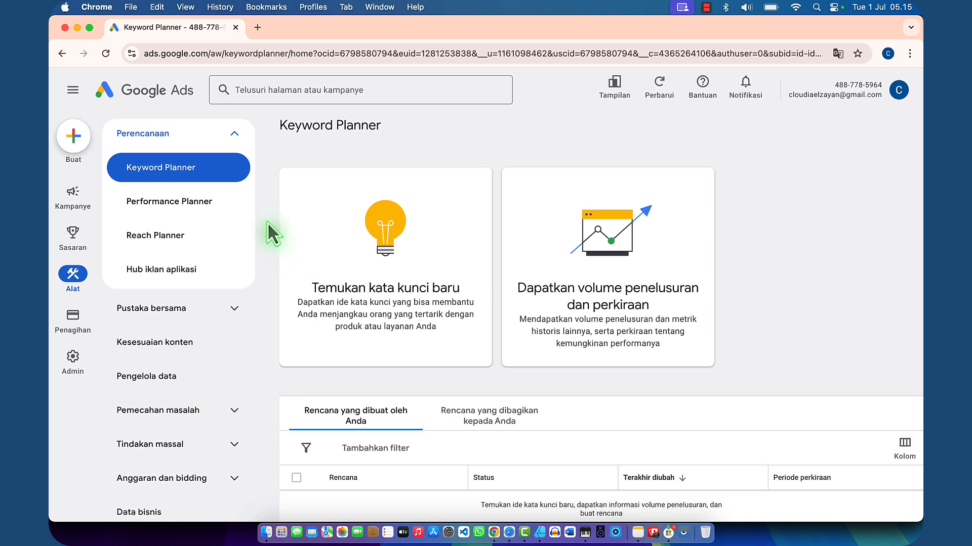
pyautogui.click(158, 94)
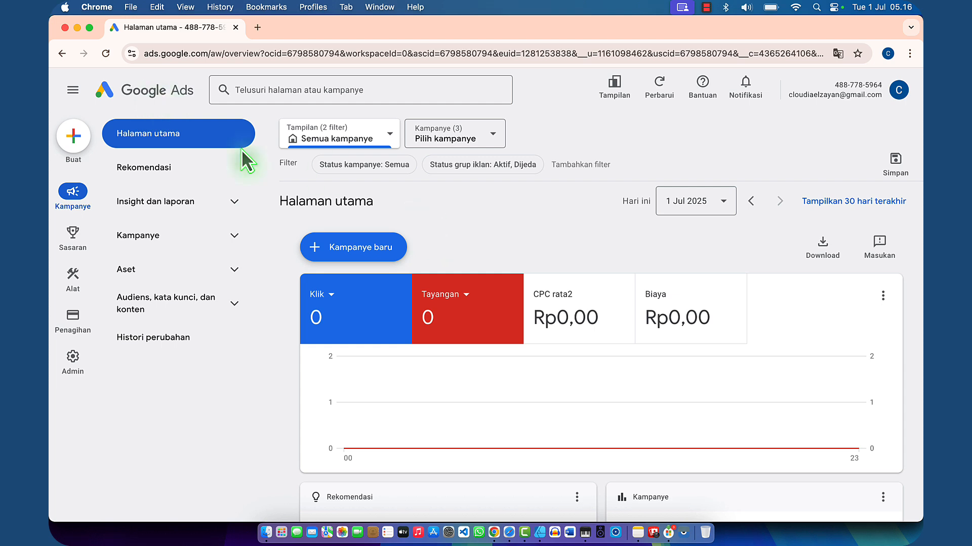
pyautogui.moveTo(74, 282)
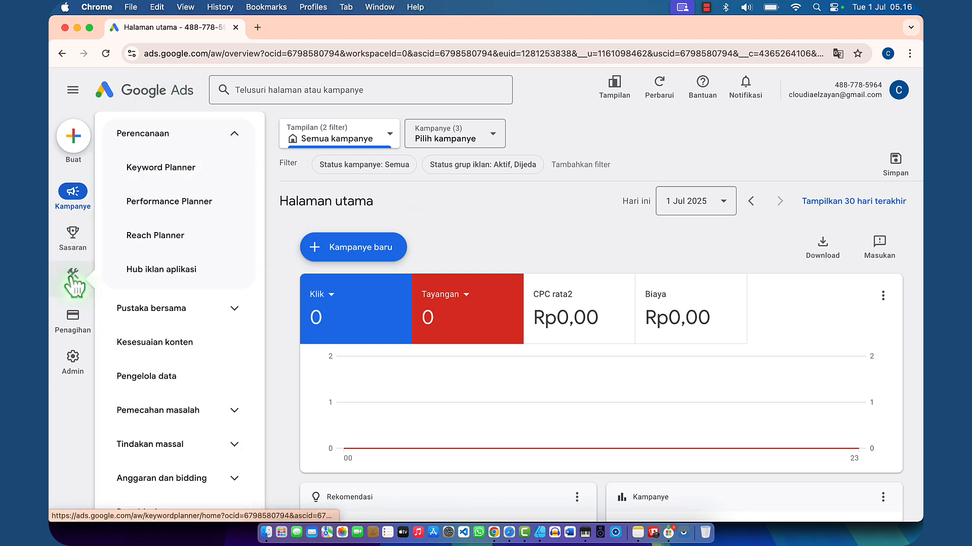
pyautogui.moveTo(73, 237)
pyautogui.click(164, 165)
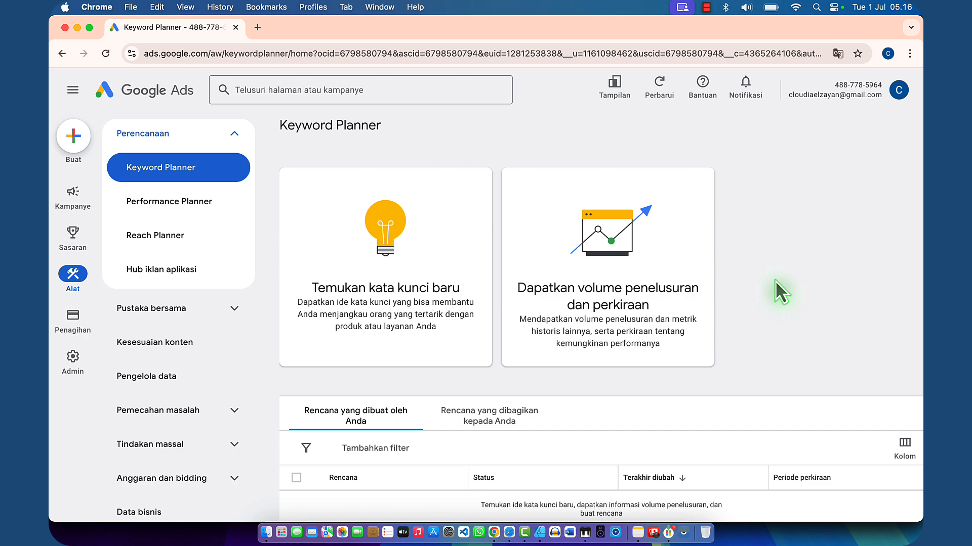
# - Start finding new keywords with "jasa pembauatan website", "jasa pembuatan web", "jasa web desain", "jasa membuat website" and "jasa membuat web"
pyautogui.click(411, 258)
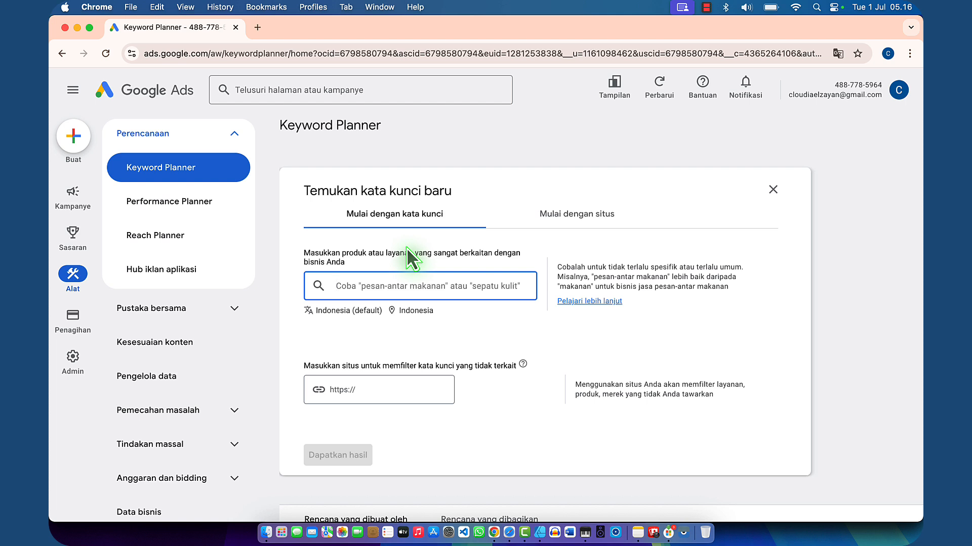
pyautogui.click(774, 196)
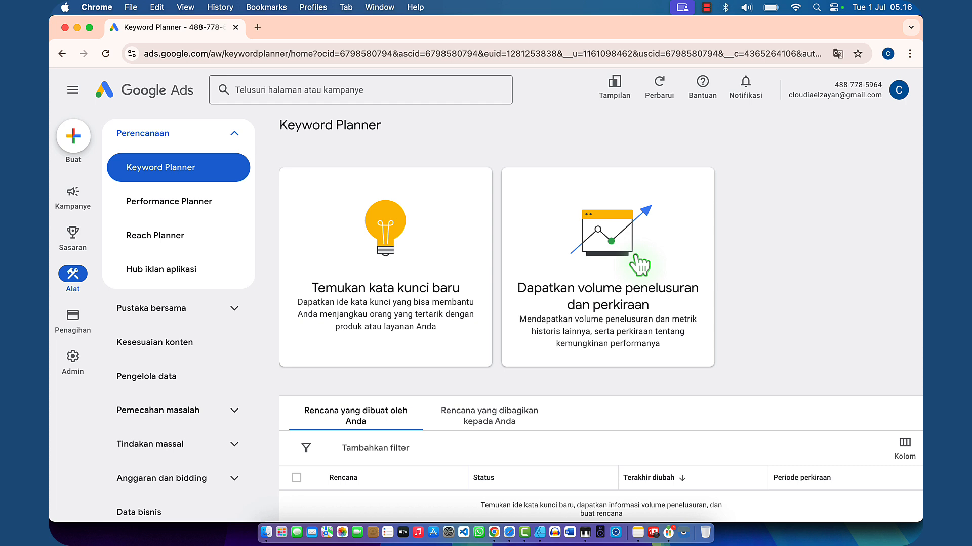
pyautogui.click(386, 247)
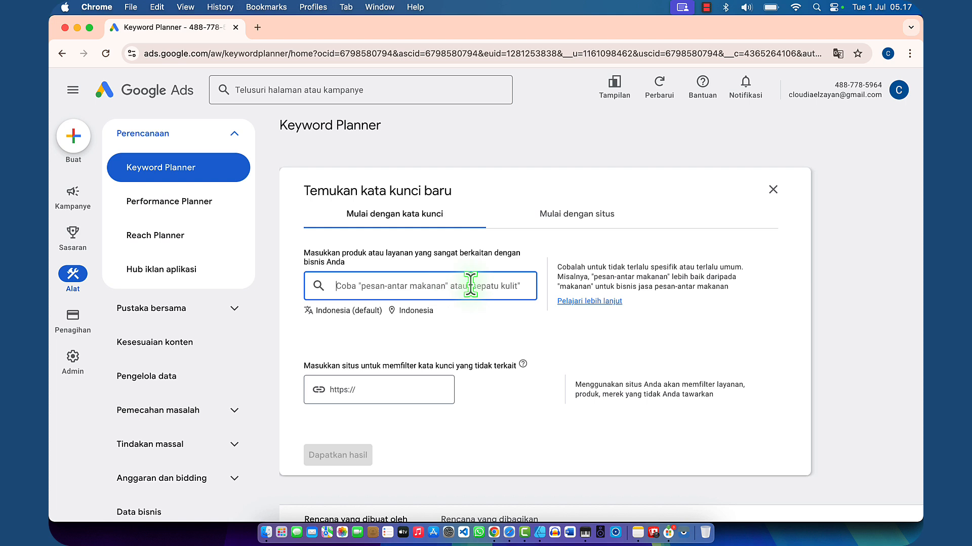
pyautogui.write('jasa pembauatan website')
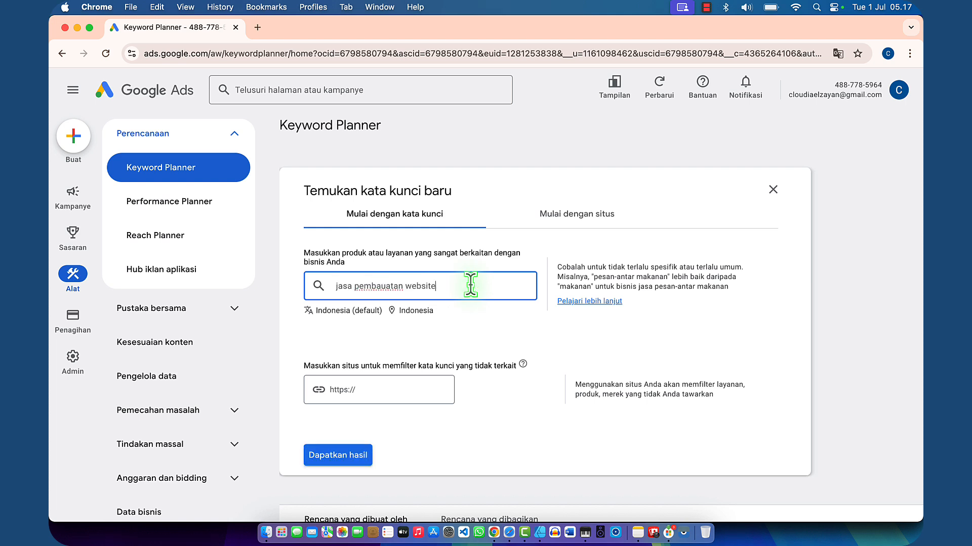
pyautogui.press('Return')
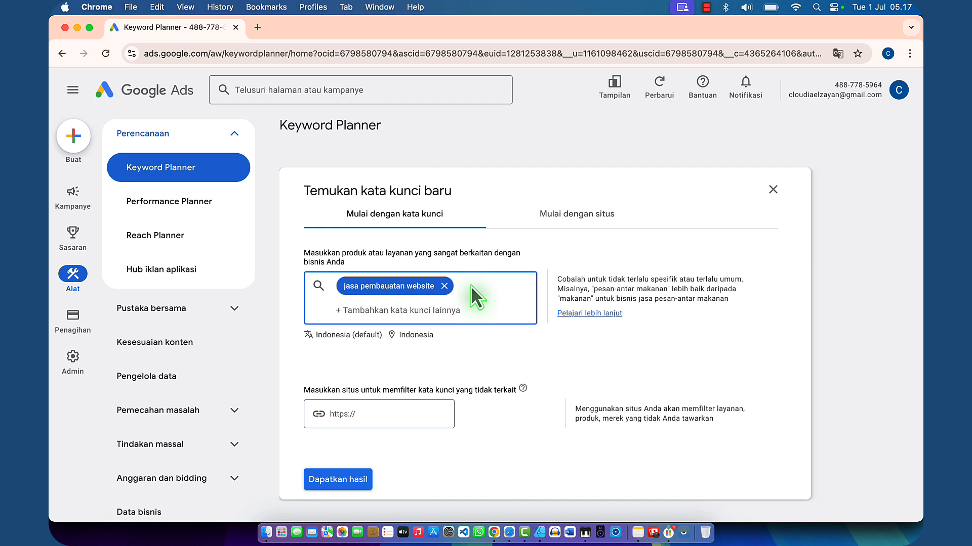
pyautogui.write('jasa pembuatan web')
pyautogui.press('Return')
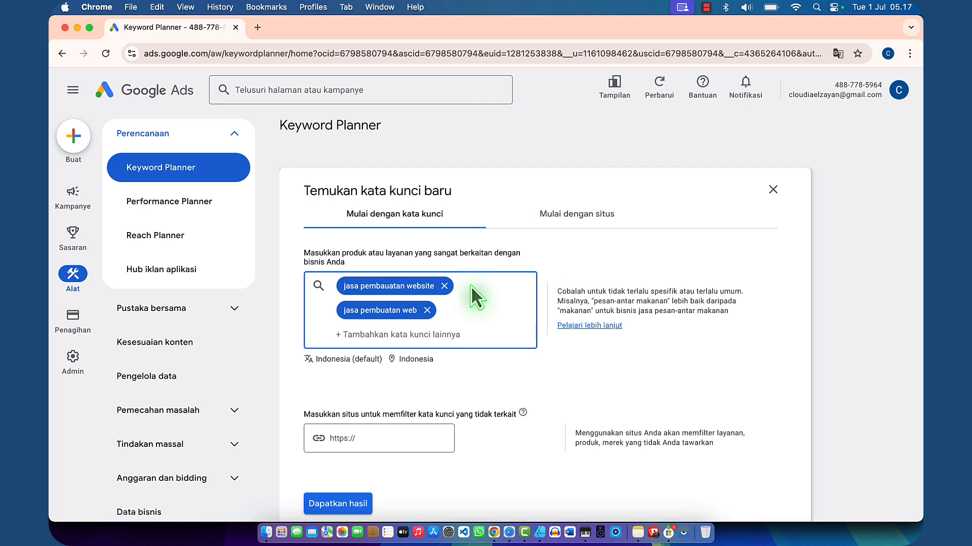
pyautogui.write('jasa web d')
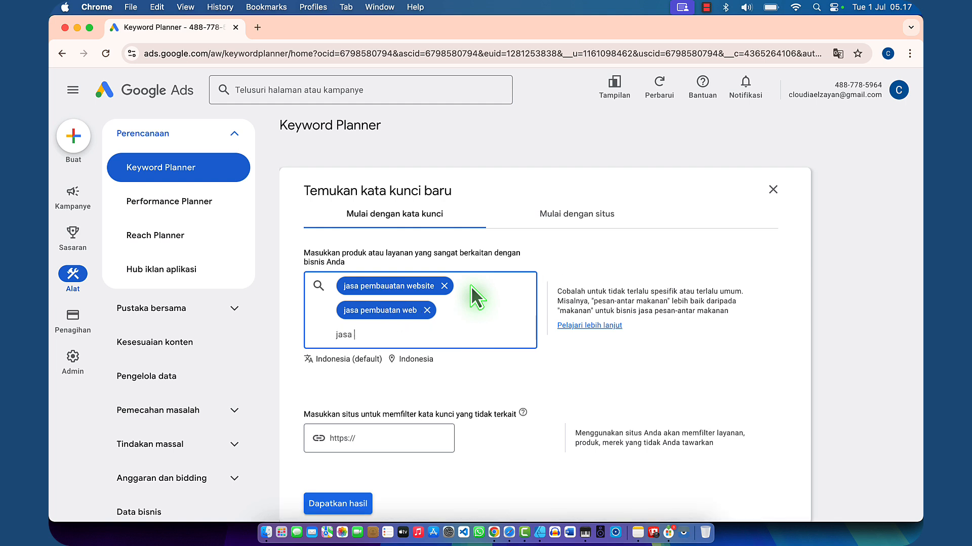
pyautogui.write('esain')
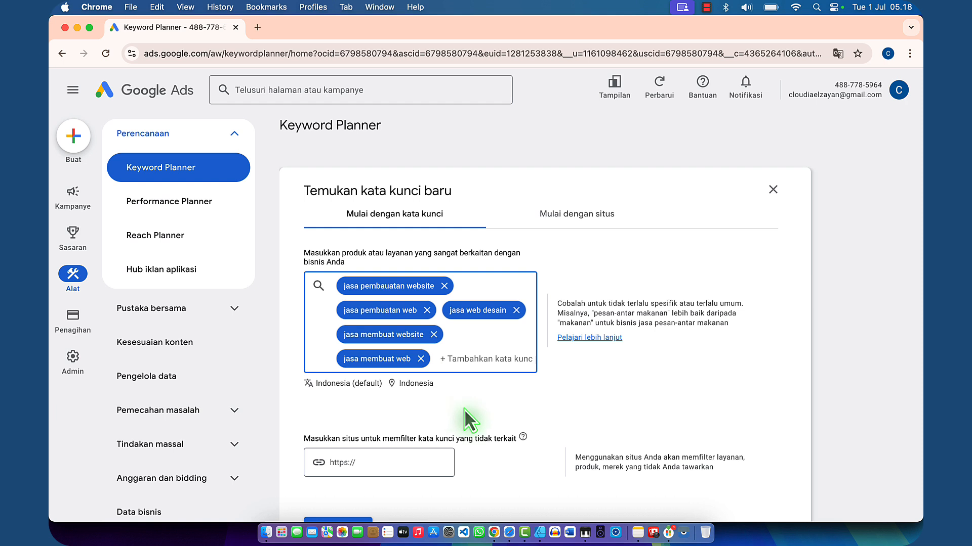
# - Review the target location settings for the keyword search and leave them without saving changes
pyautogui.scroll(-2, 463, 409)
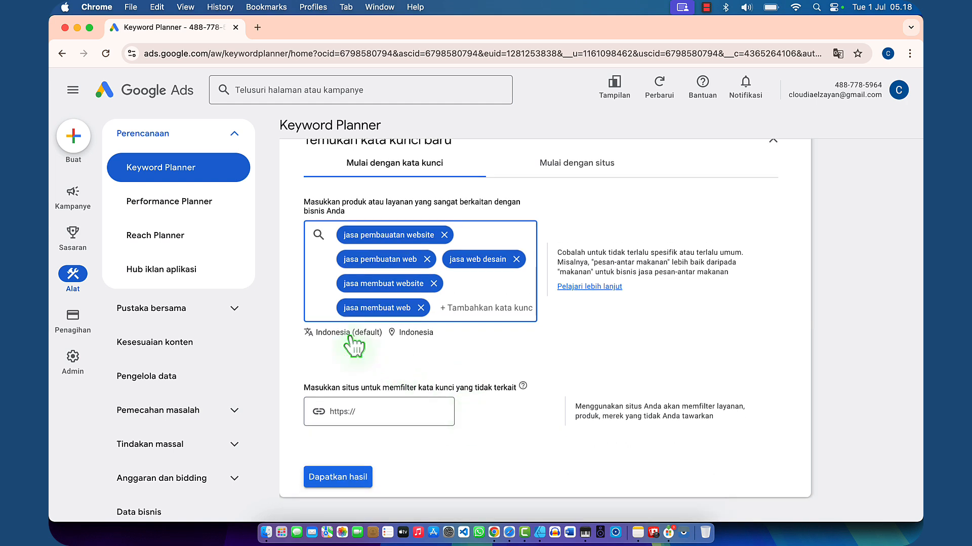
pyautogui.click(414, 334)
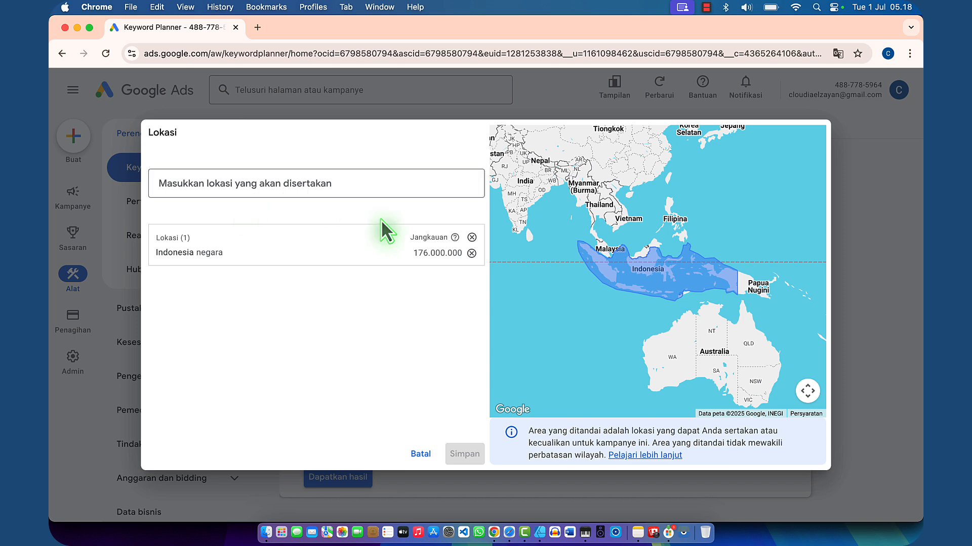
pyautogui.click(420, 454)
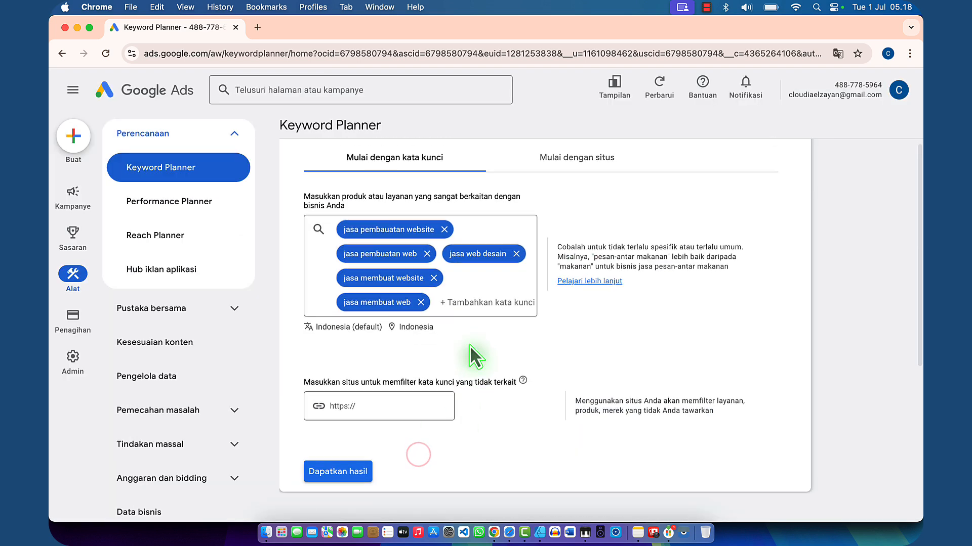
# - Leave the website filter empty and get the keyword ideas for the entered seed keywords
pyautogui.scroll(-2, 469, 345)
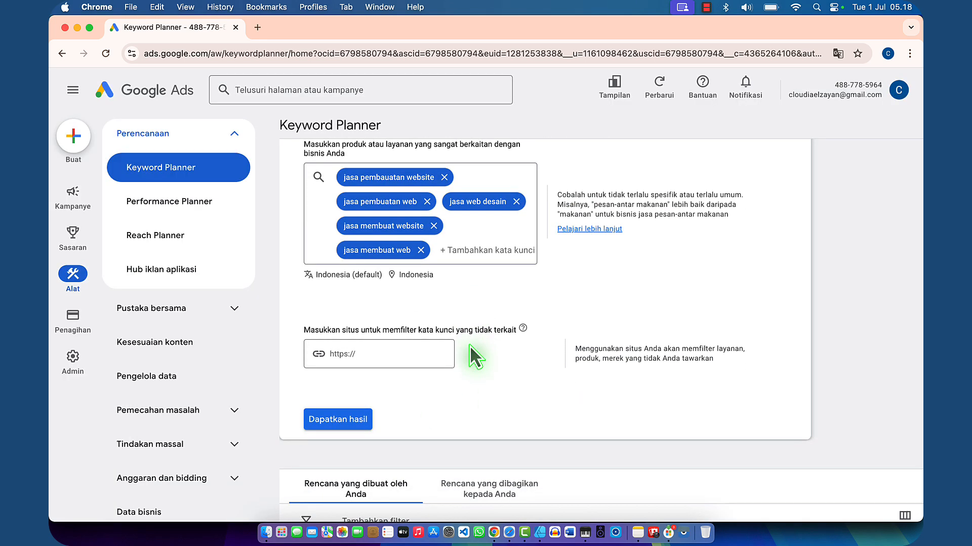
pyautogui.click(379, 351)
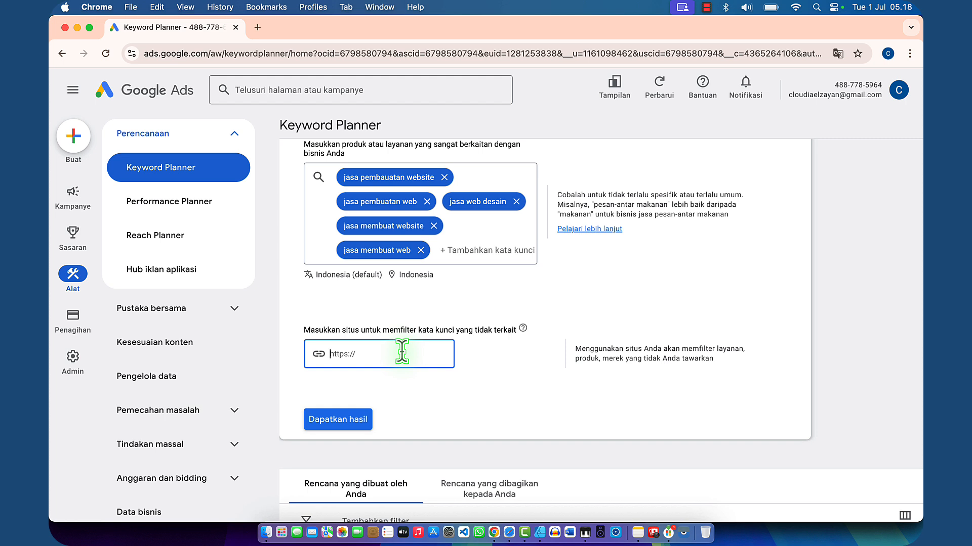
pyautogui.click(461, 324)
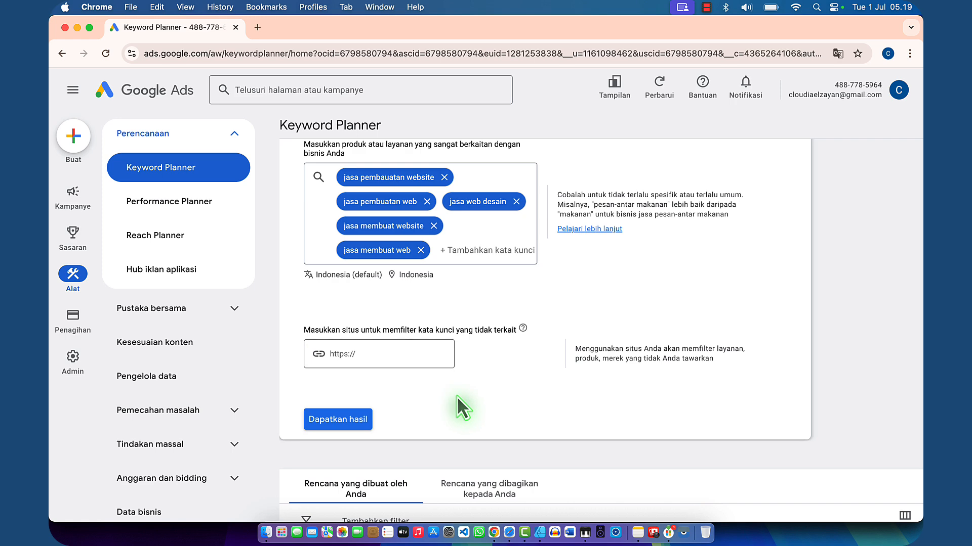
pyautogui.click(338, 428)
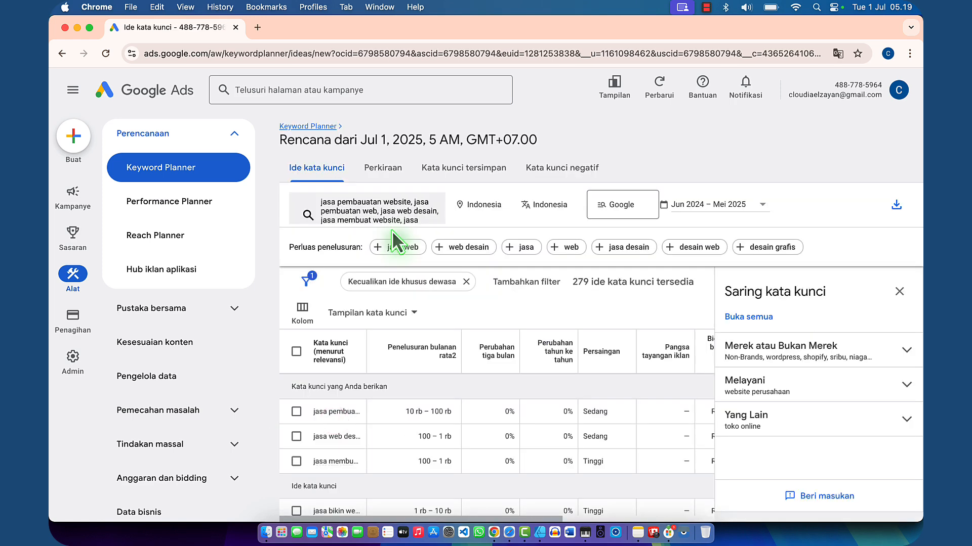
# - Examine the average monthly searches, competition and low and high top-of-page bids in the keyword ideas table
pyautogui.click(434, 347)
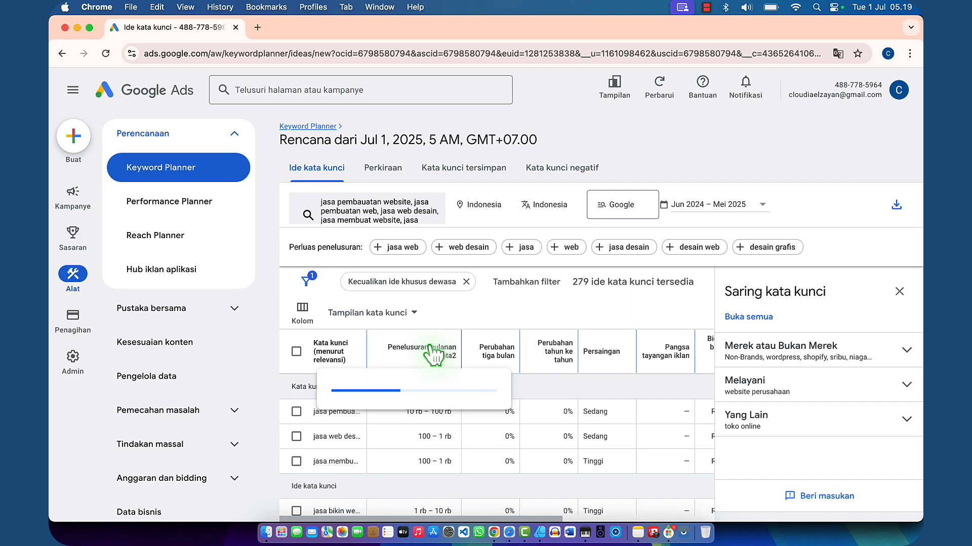
pyautogui.scroll(-1, 433, 349)
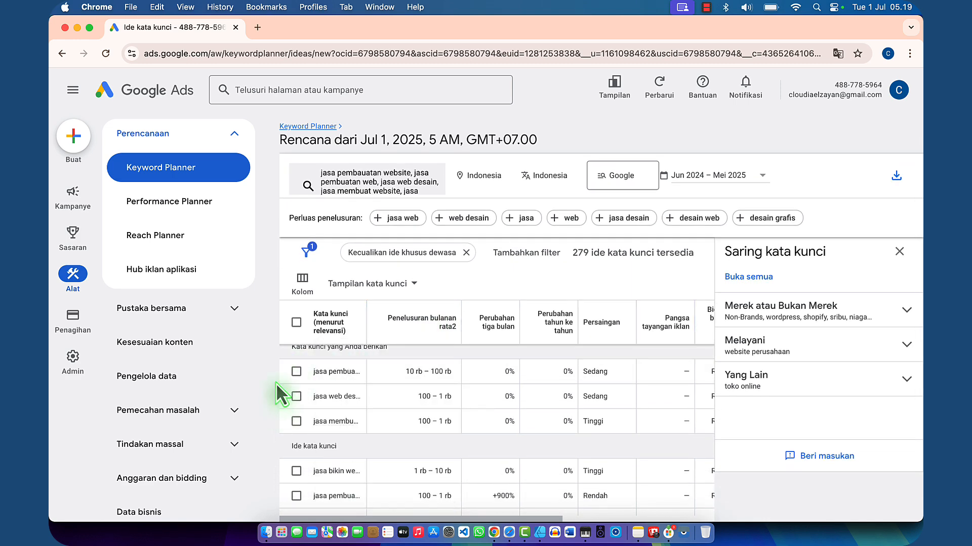
pyautogui.scroll(1, 411, 440)
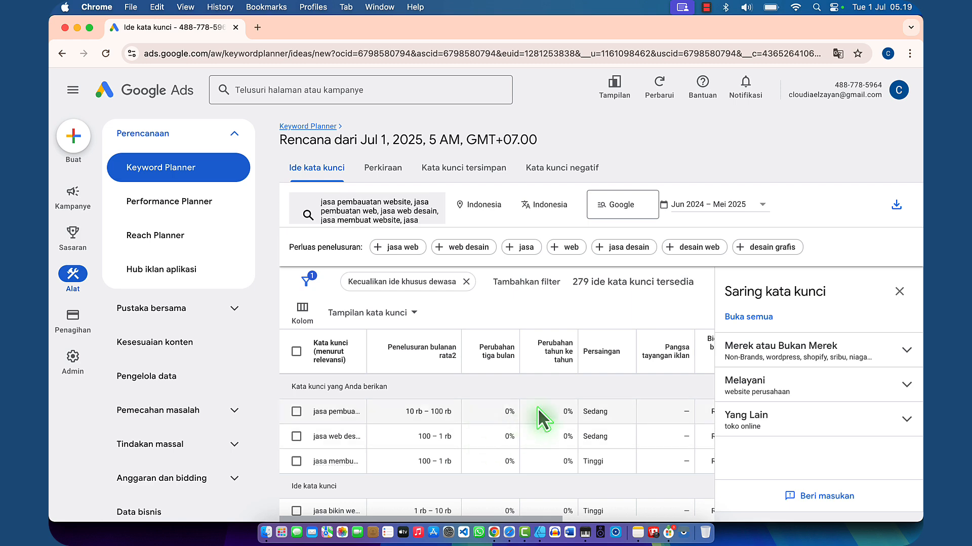
pyautogui.scroll(-1, 599, 418)
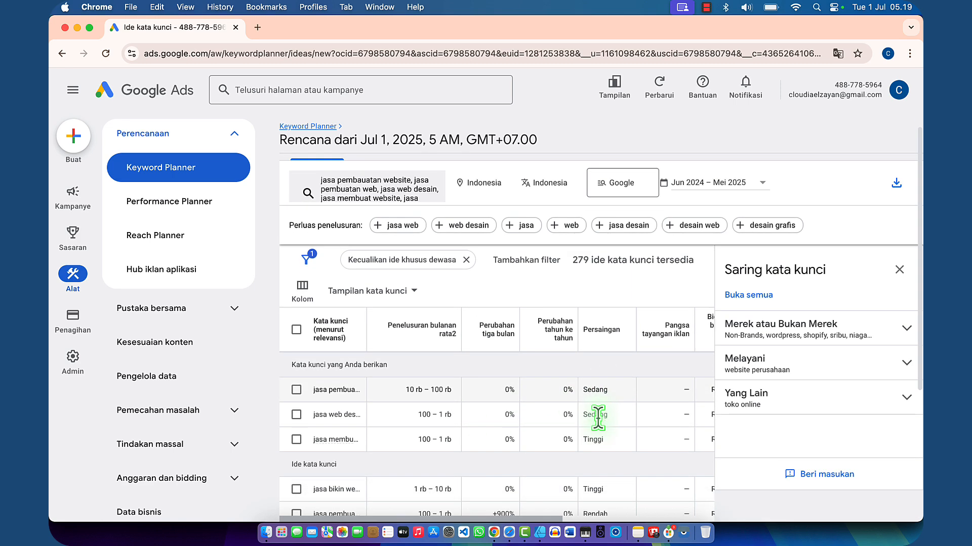
pyautogui.hscroll(5, 602, 430)
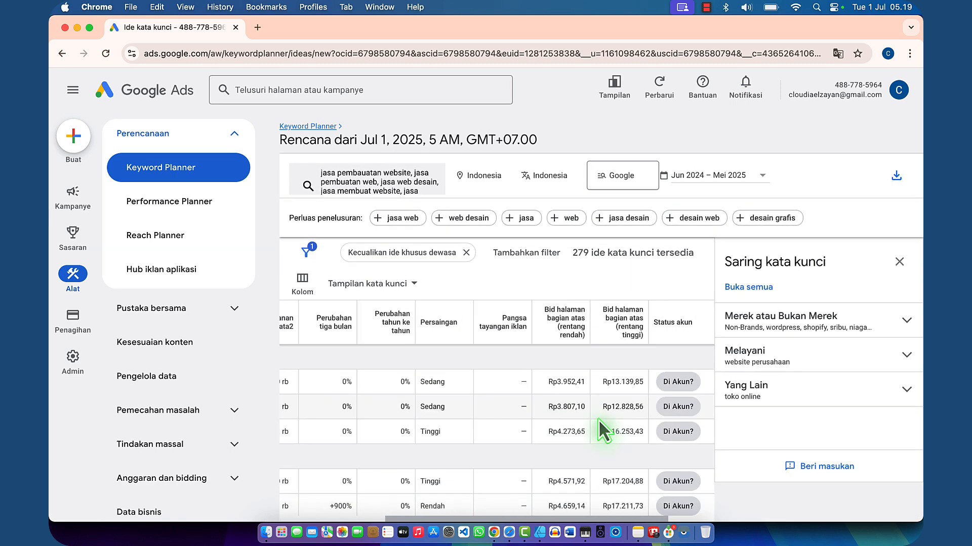
pyautogui.moveTo(568, 344)
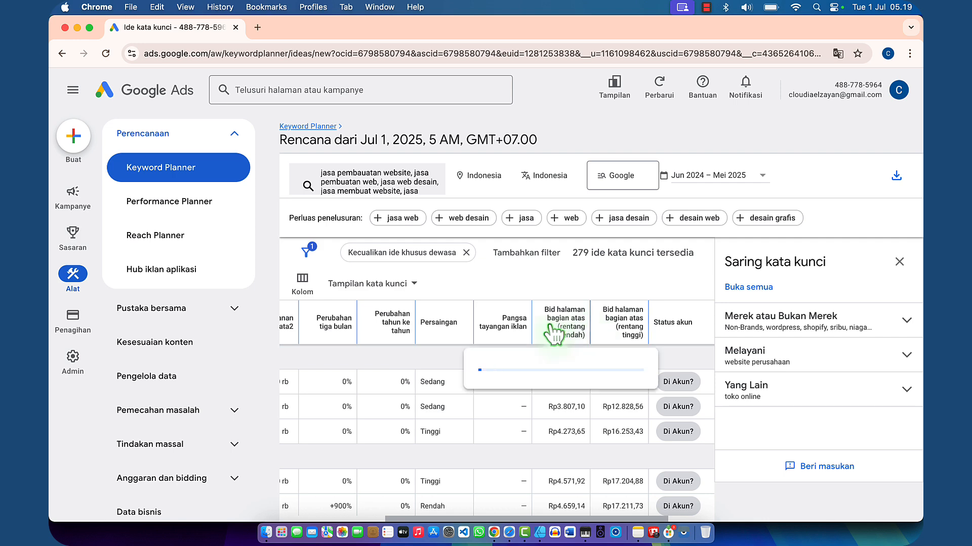
pyautogui.scroll(1, 658, 134)
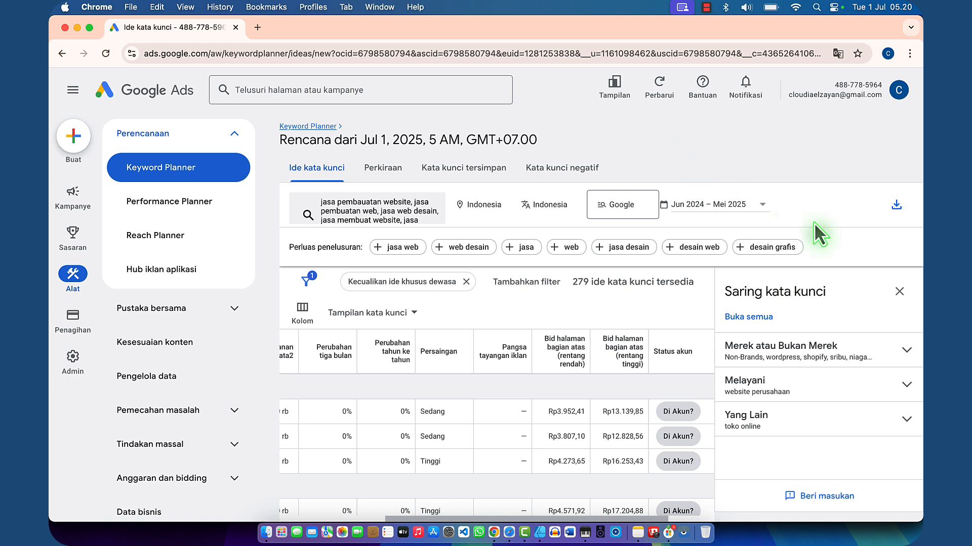
# - Download the keyword ideas as a .csv file and open the downloaded file in Excel
pyautogui.click(890, 203)
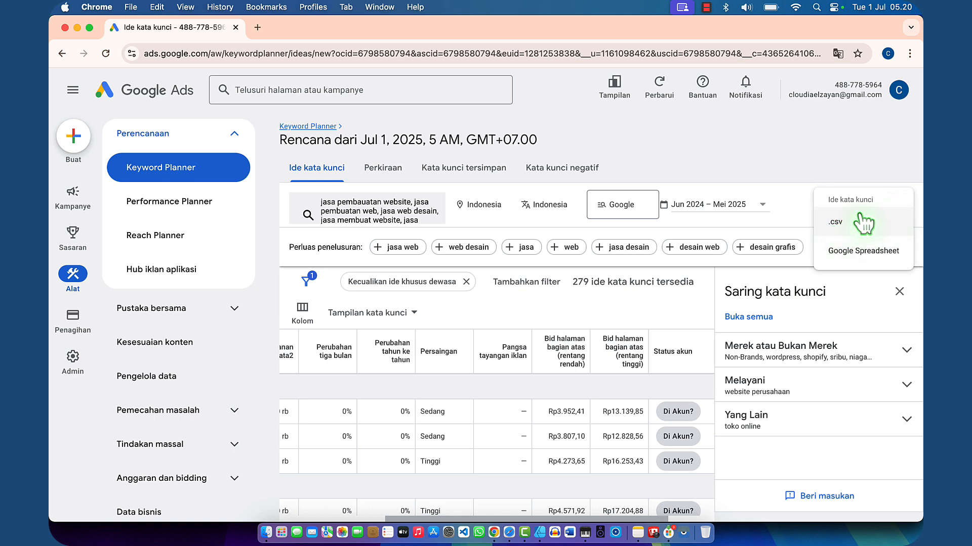
pyautogui.click(840, 228)
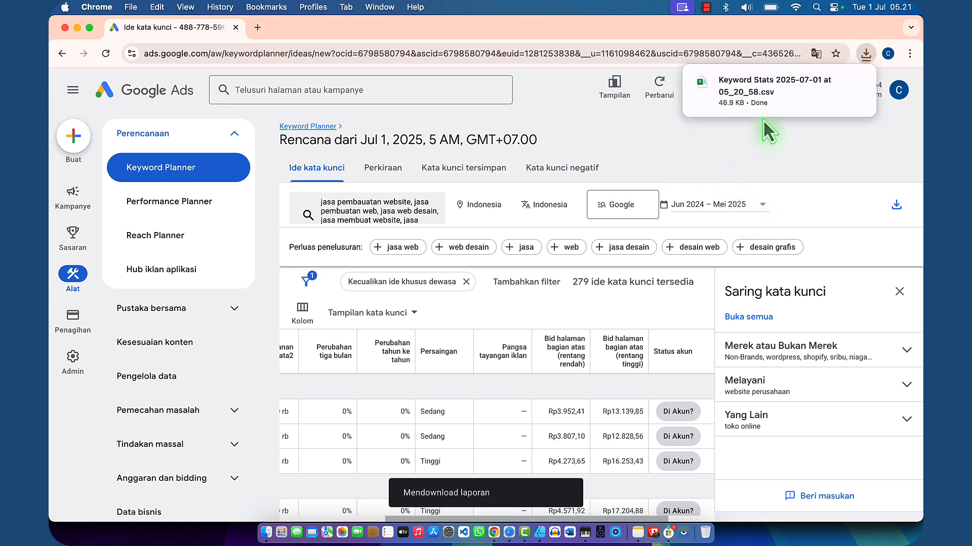
pyautogui.click(765, 88)
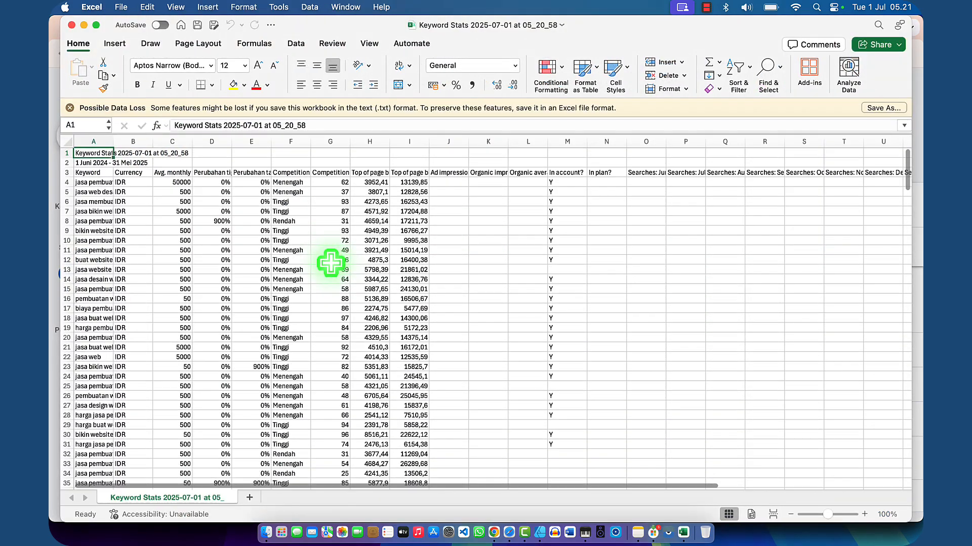
# - Widen the Keyword and Avg. monthly searches columns to fit their contents
pyautogui.scroll(5, 331, 263)
pyautogui.hscroll(-5, 331, 263)
pyautogui.scroll(3, 331, 263)
pyautogui.scroll(-3, 330, 263)
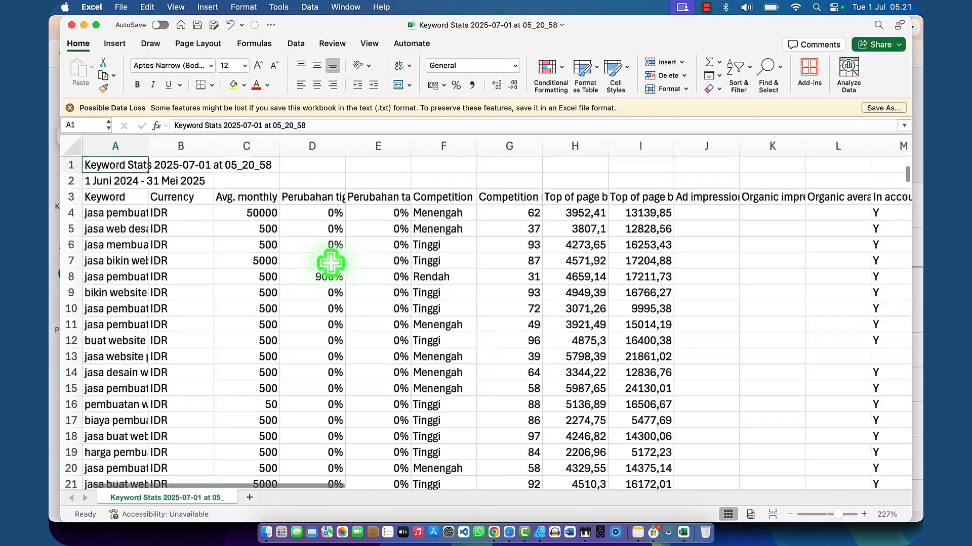
pyautogui.scroll(-5, 330, 263)
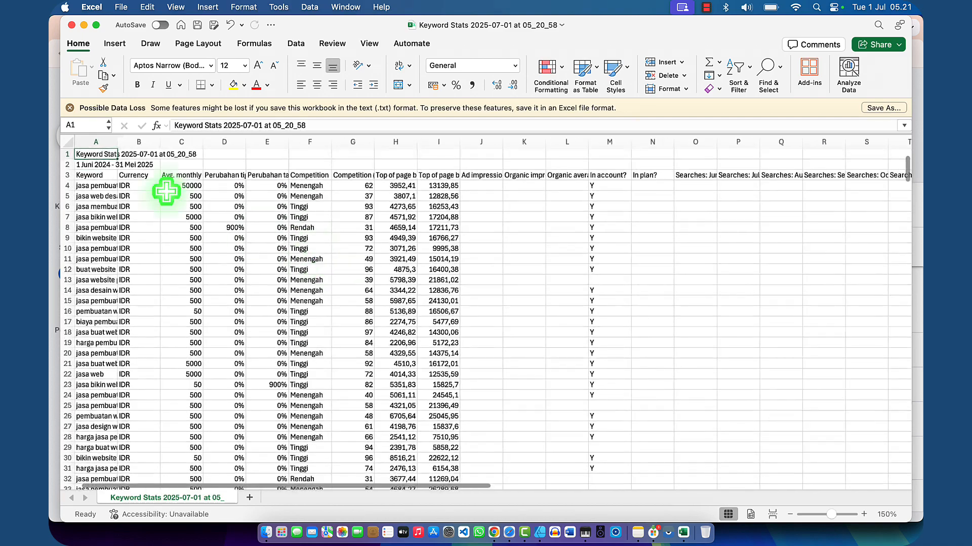
pyautogui.doubleClick(118, 141)
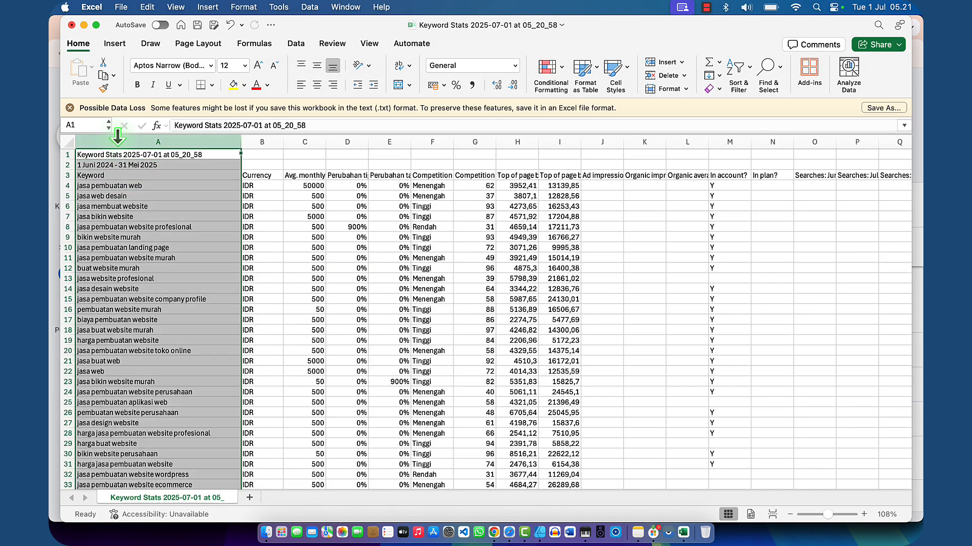
pyautogui.click(256, 197)
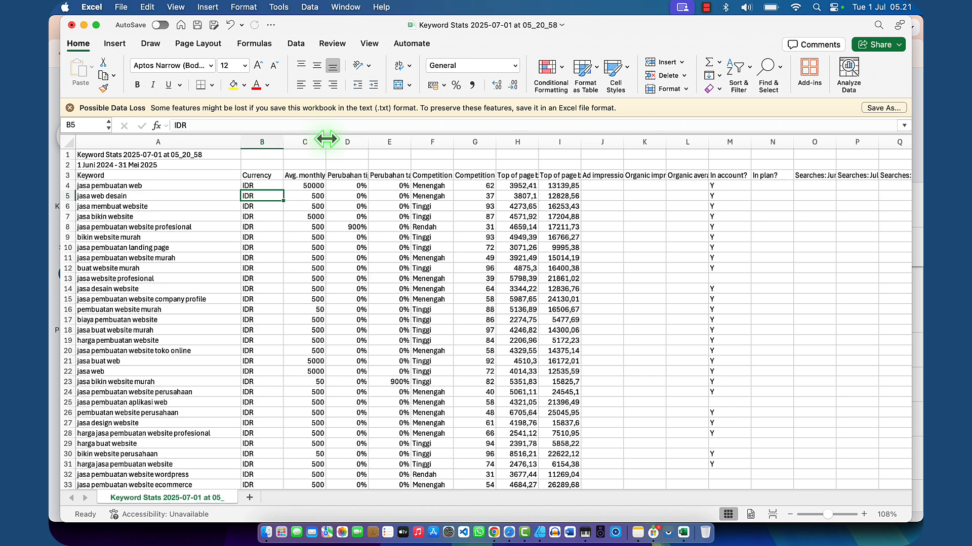
pyautogui.moveTo(326, 139); pyautogui.dragTo(326, 139)
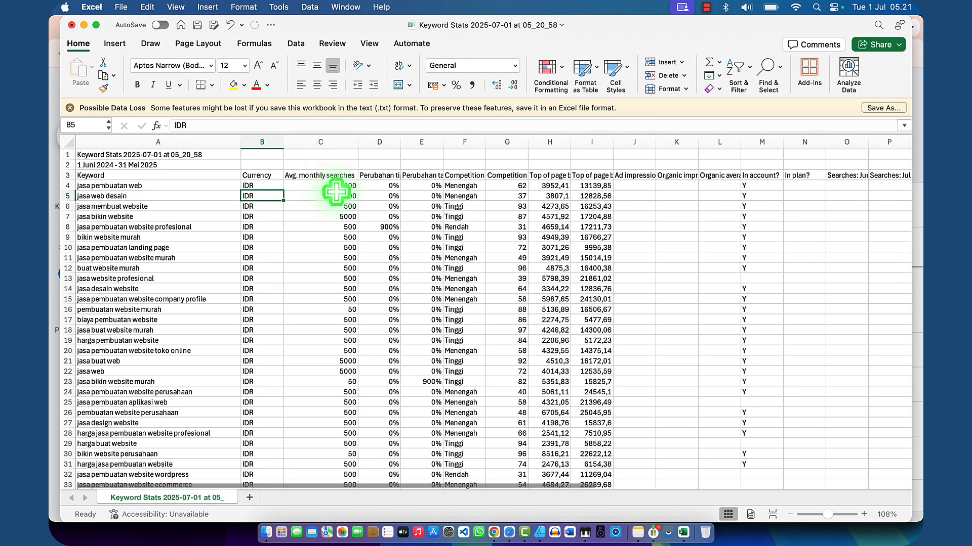
# - Widen columns D through I to fit their full headers, from Perubahan tiga bulan to Top of page bid (high range)
pyautogui.moveTo(399, 137); pyautogui.dragTo(430, 136)
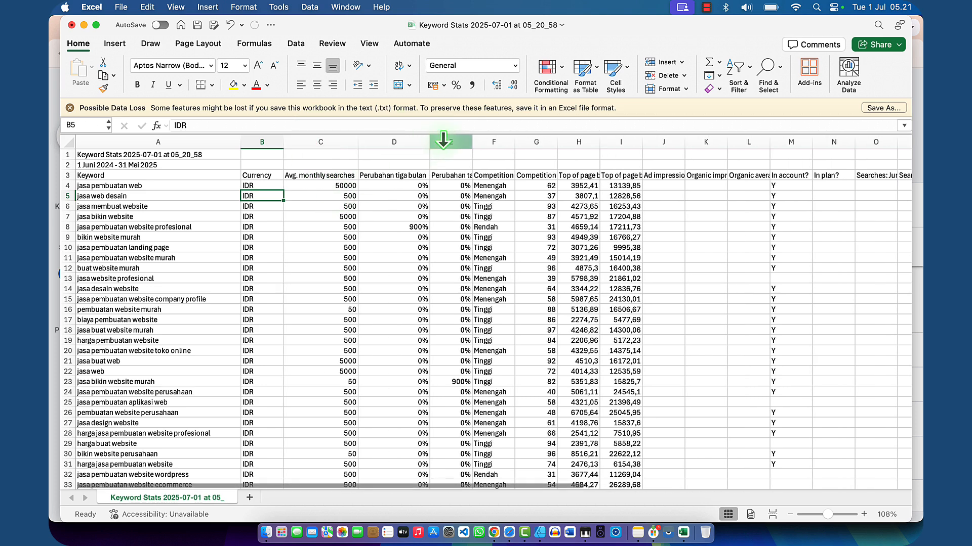
pyautogui.doubleClick(472, 140)
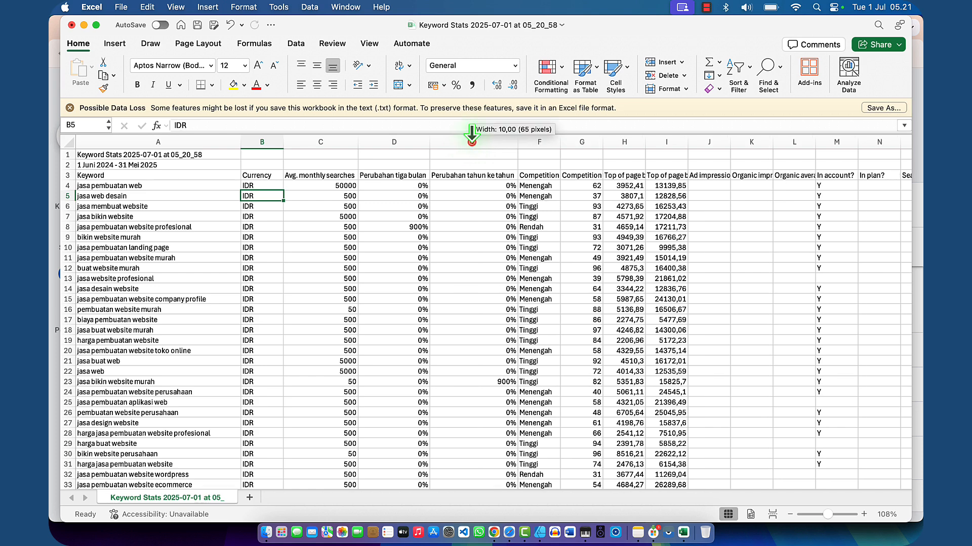
pyautogui.doubleClick(560, 141)
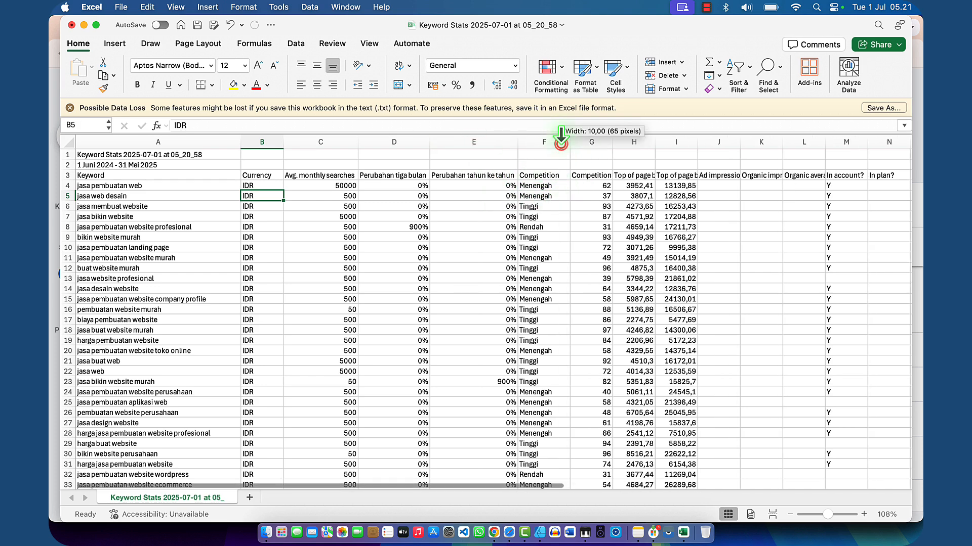
pyautogui.doubleClick(610, 142)
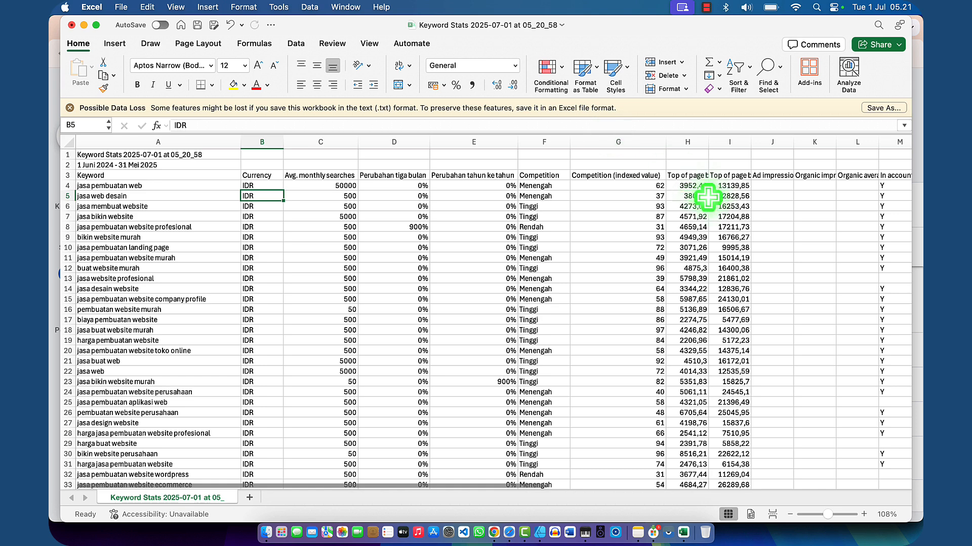
pyautogui.doubleClick(708, 132)
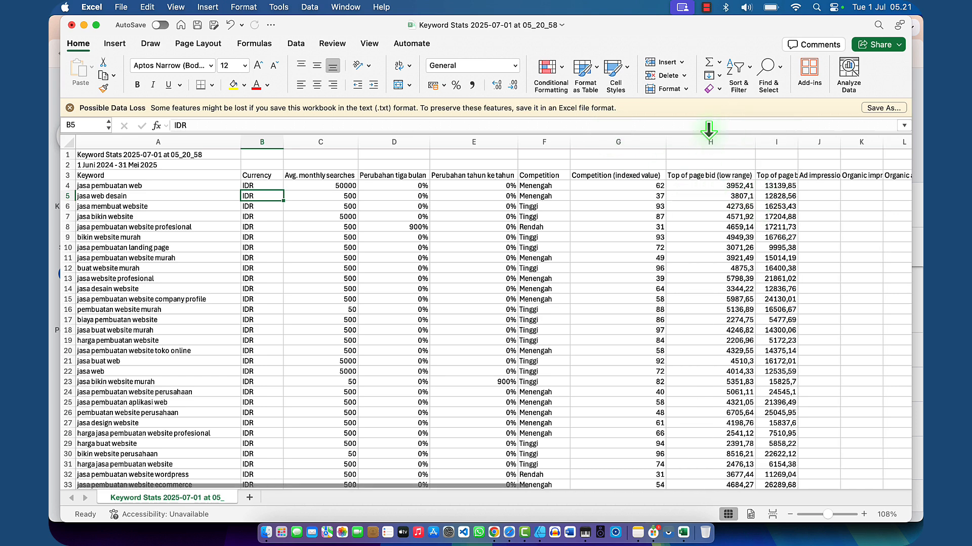
pyautogui.doubleClick(796, 140)
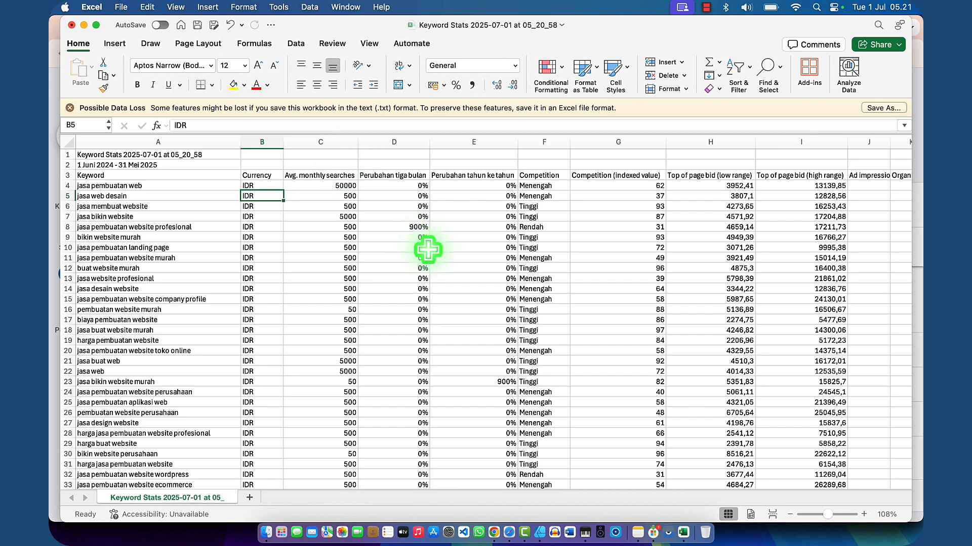
# - Examine the average monthly searches and competition of the first keyword, and look through the keyword list down to its last row
pyautogui.scroll(-2, 428, 250)
pyautogui.scroll(2, 428, 249)
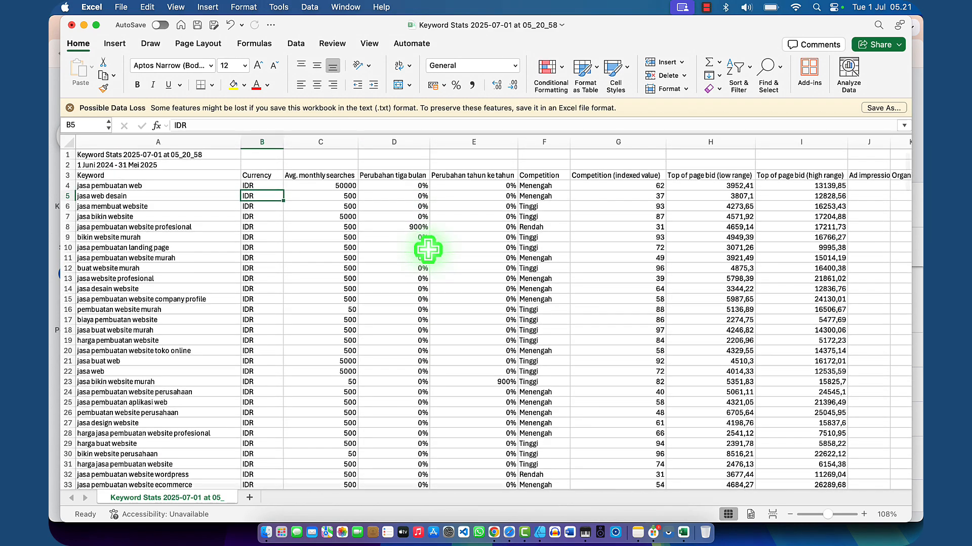
pyautogui.click(343, 187)
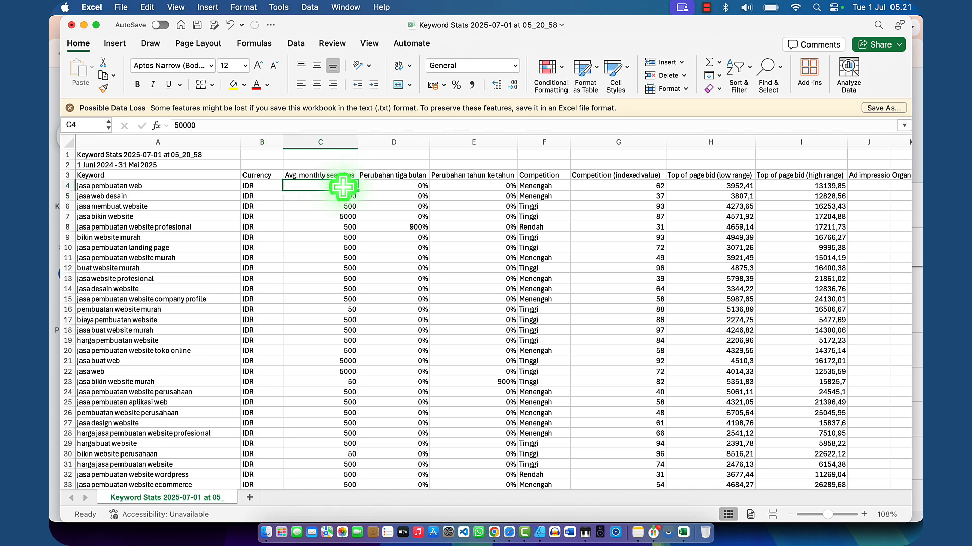
pyautogui.click(534, 189)
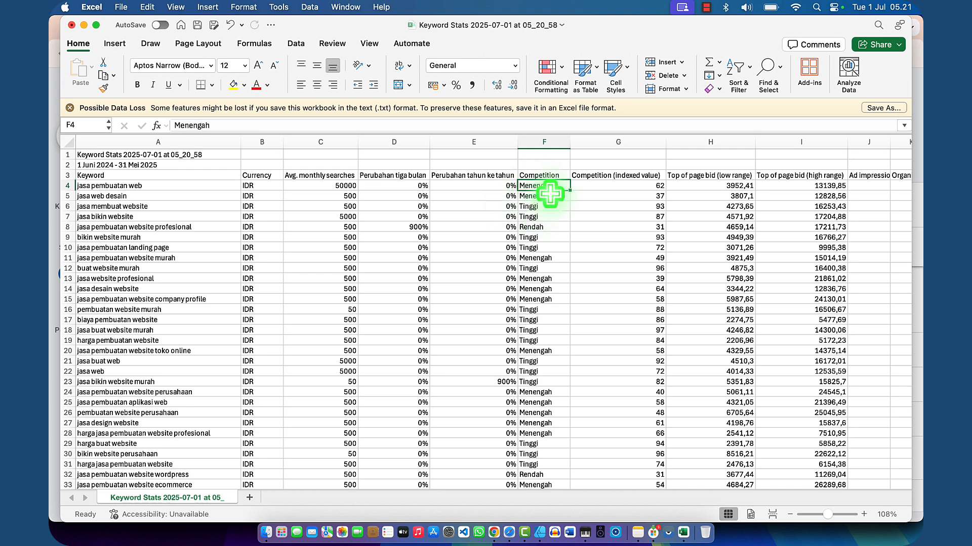
pyautogui.click(332, 183)
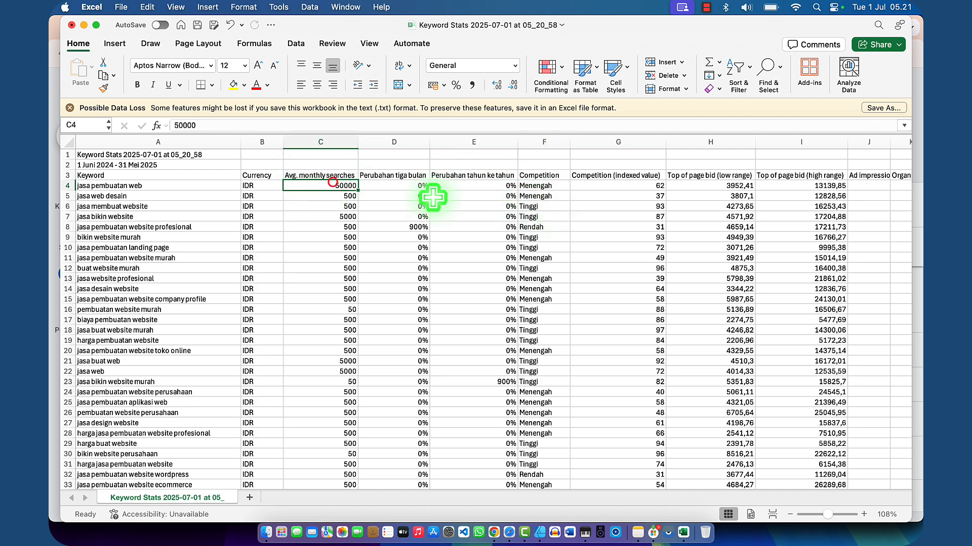
pyautogui.click(536, 186)
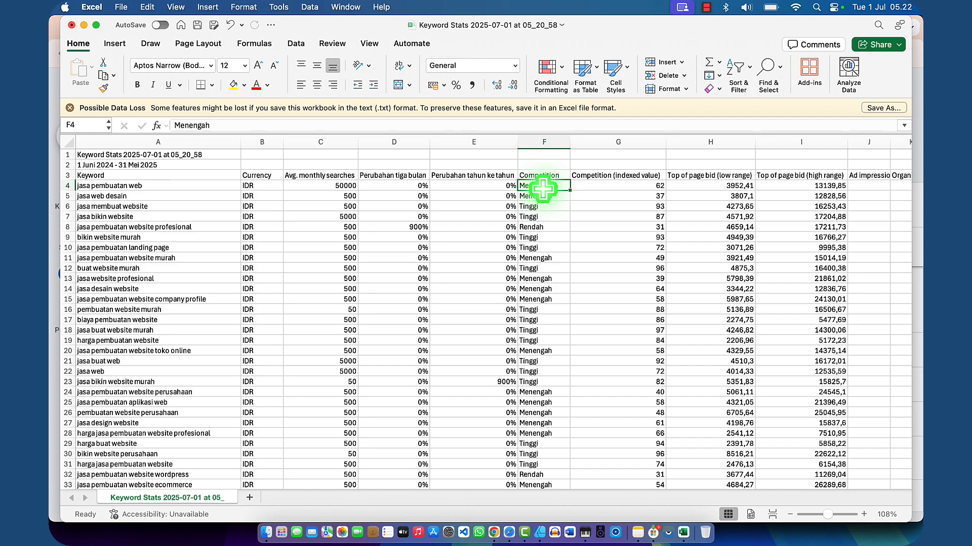
pyautogui.scroll(-10, 557, 289)
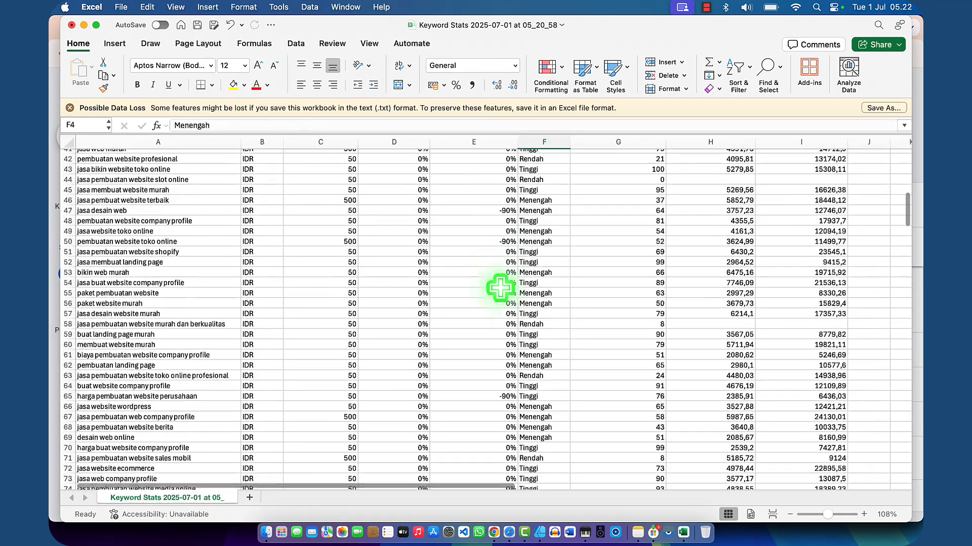
pyautogui.scroll(-20, 500, 288)
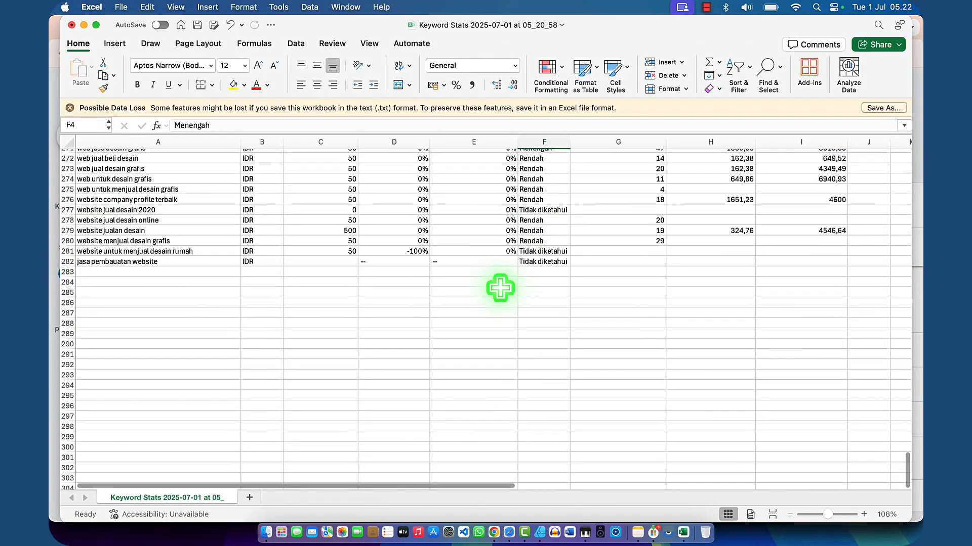
pyautogui.scroll(1, 191, 247)
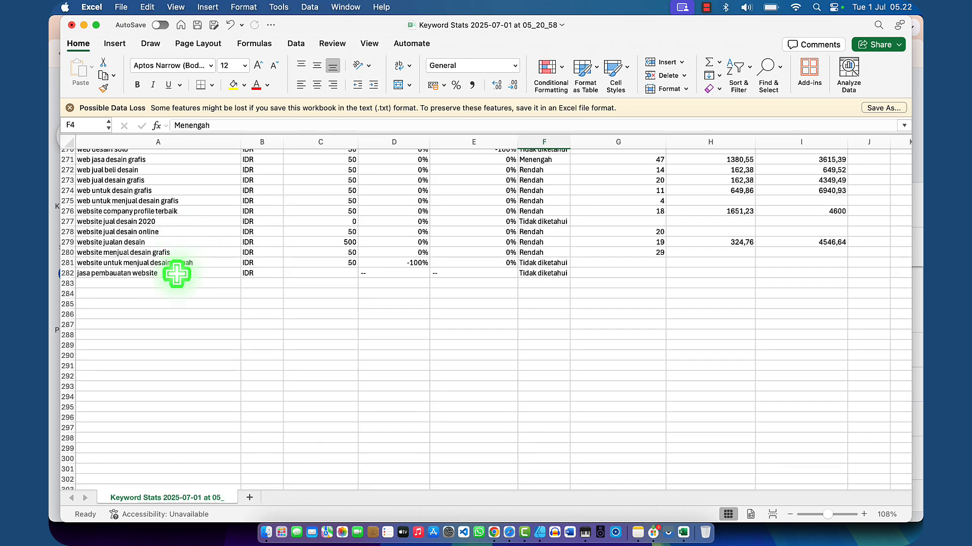
pyautogui.scroll(20, 294, 258)
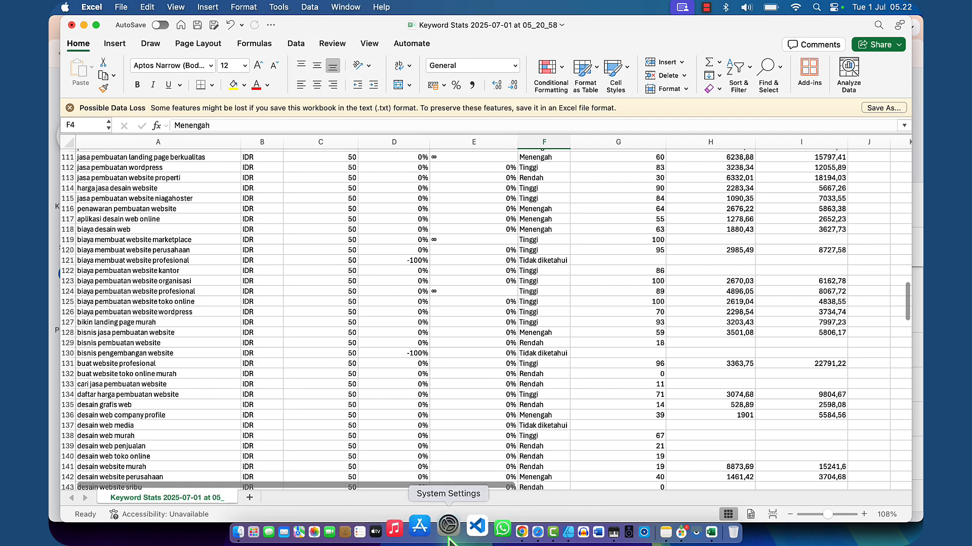
# - Switch to Chrome, return to the Keyword Planner start page and open the "Dapatkan volume penelusuran dan perkiraan" form
pyautogui.click(495, 537)
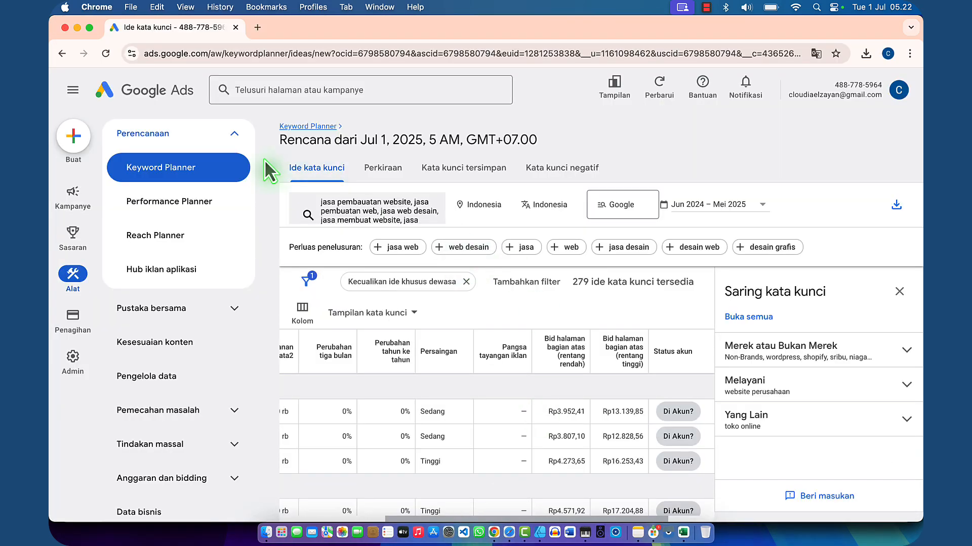
pyautogui.click(172, 171)
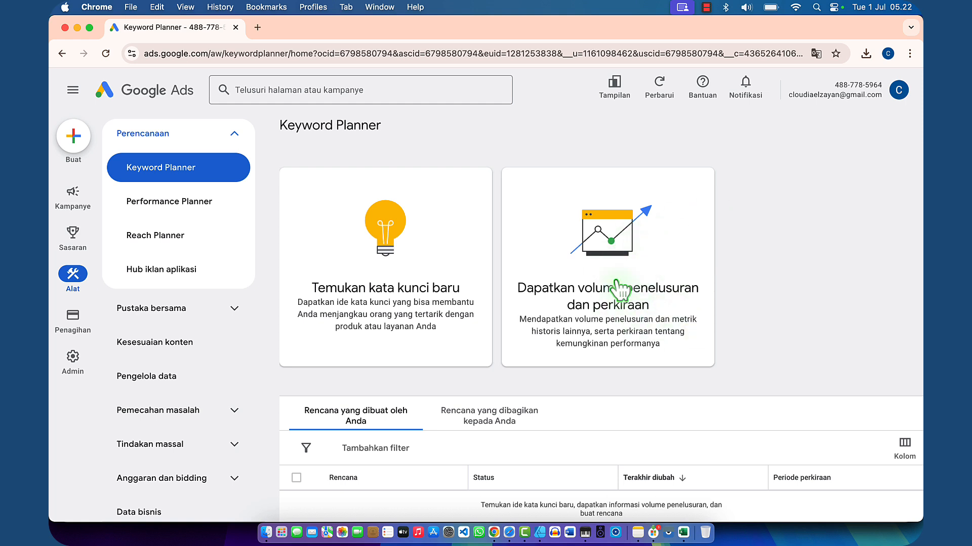
pyautogui.click(620, 248)
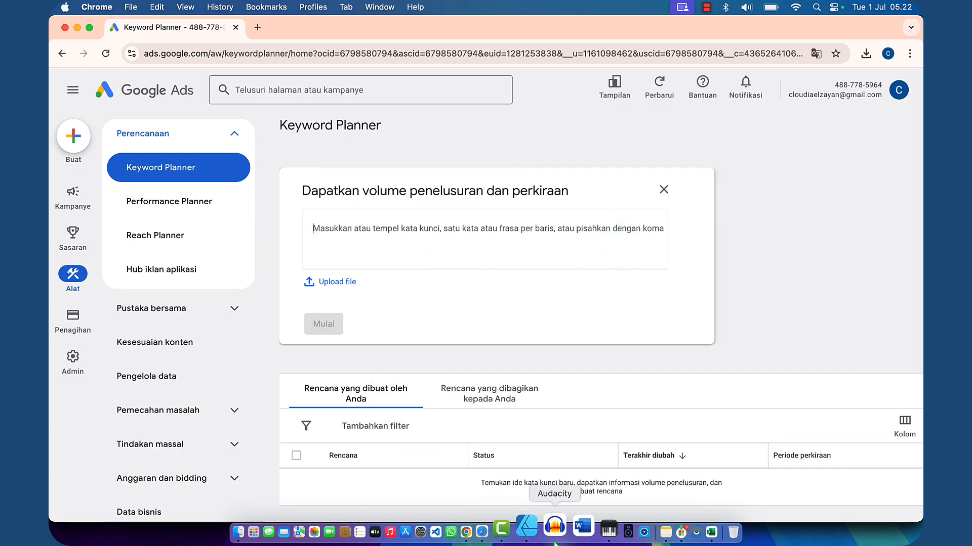
# - Copy the keyword "jasa pembuatan web" from the Excel list and paste it into the Keyword Planner search volume form in Chrome
pyautogui.click(683, 532)
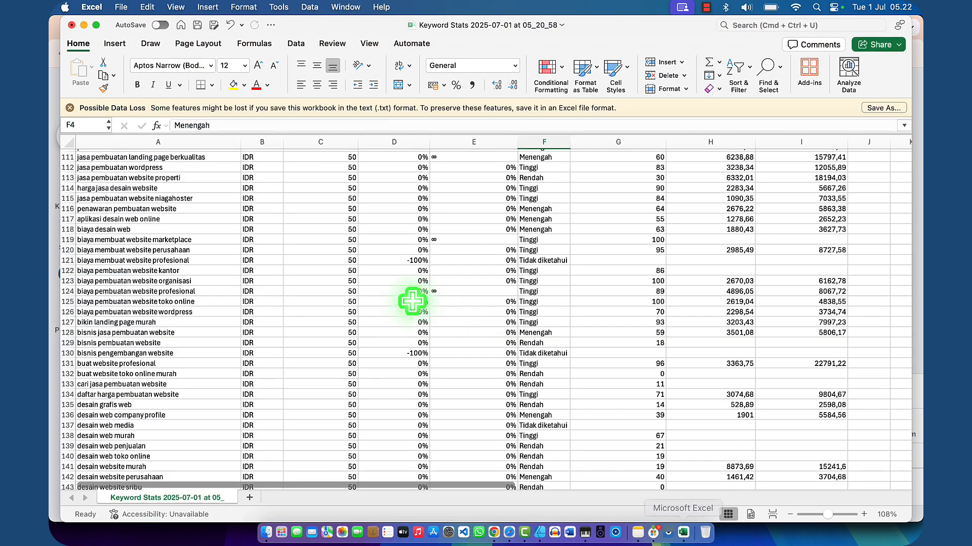
pyautogui.scroll(20, 344, 291)
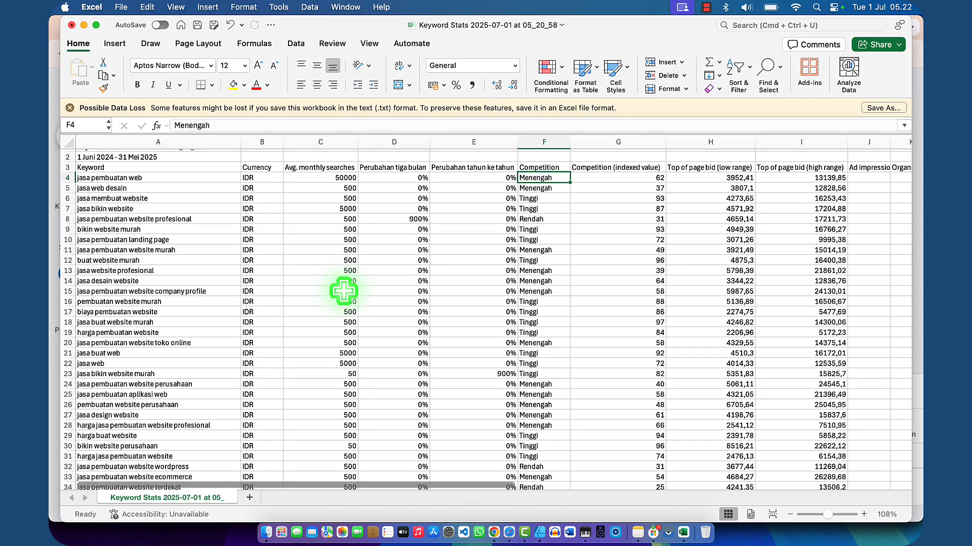
pyautogui.click(321, 178)
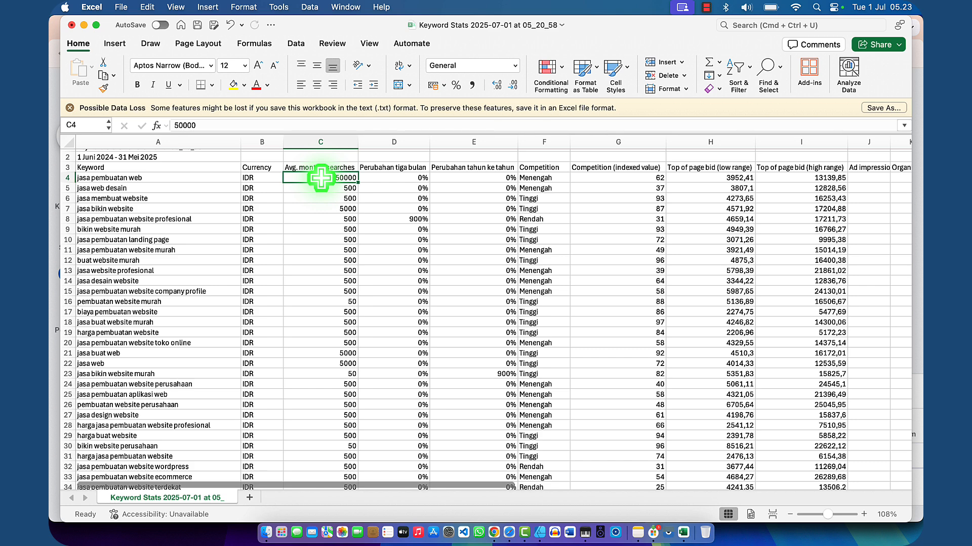
pyautogui.click(175, 178)
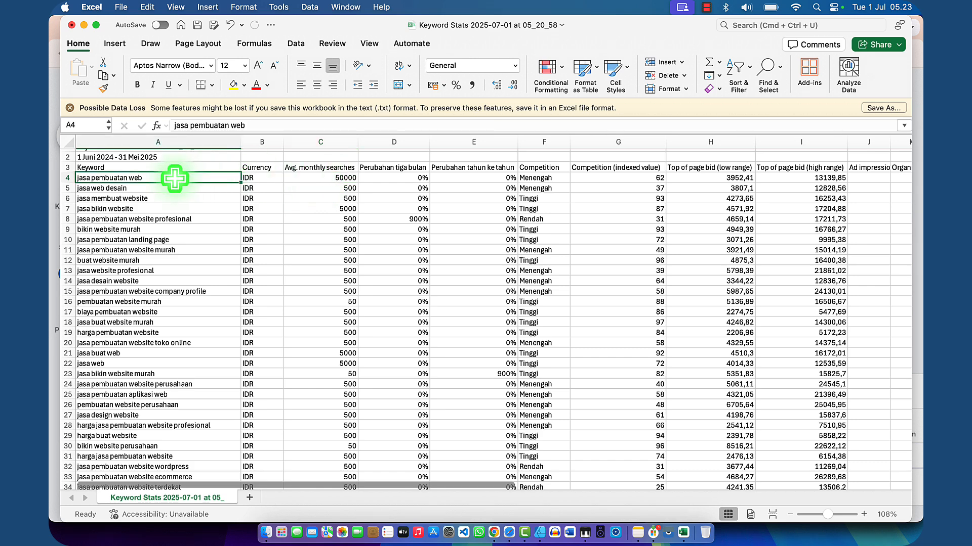
pyautogui.press('super+c')
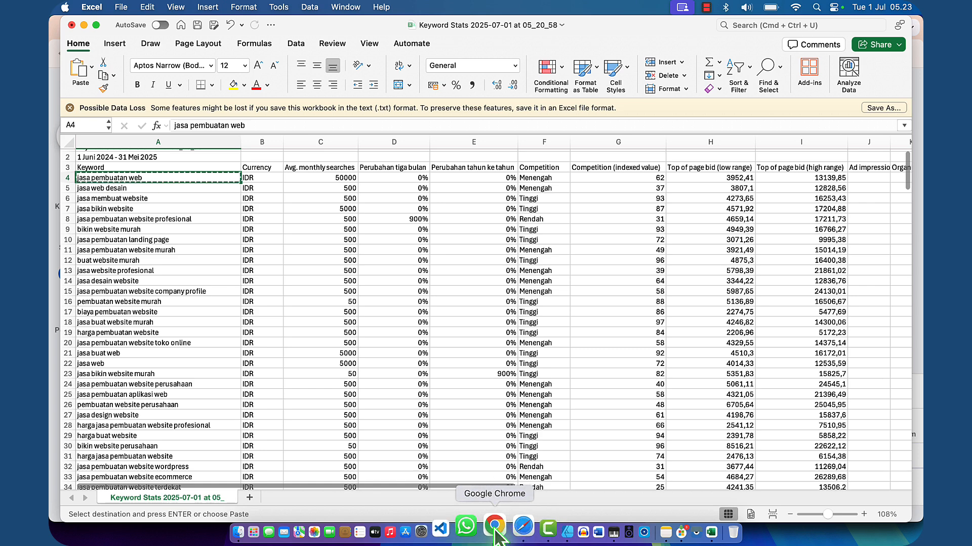
pyautogui.click(494, 532)
pyautogui.press('cmd+v')
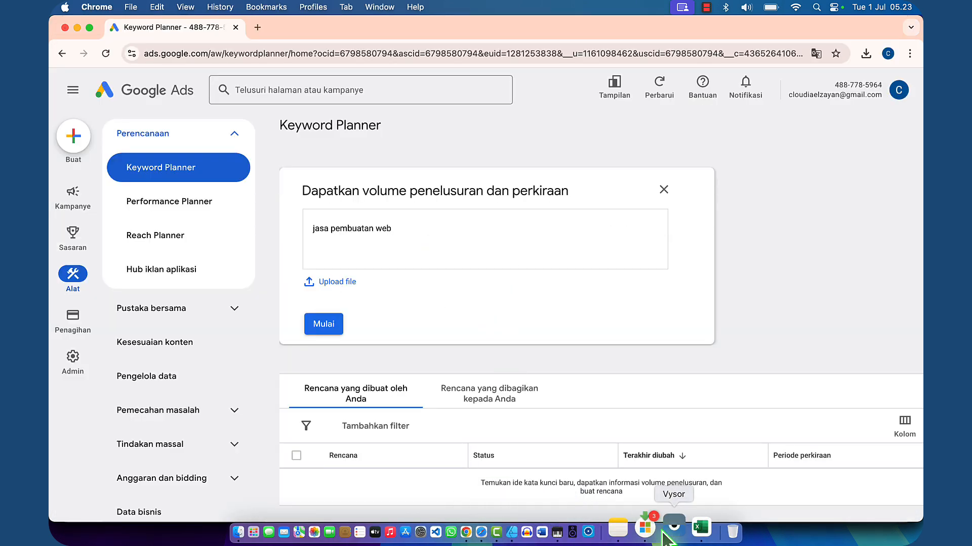
# - Copy the keyword "jasa bikin website" from the Excel list and add it on the second line of the search volume form in Chrome
pyautogui.click(683, 528)
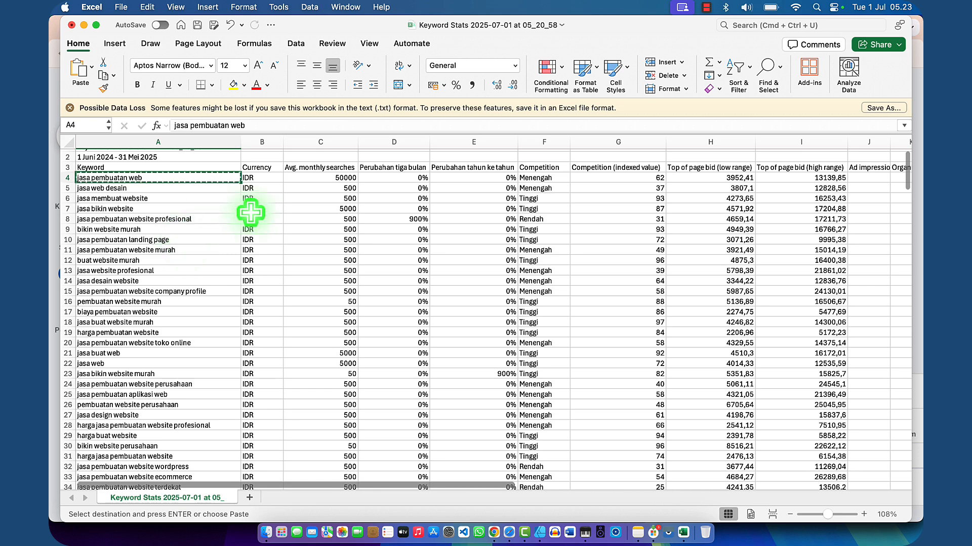
pyautogui.click(170, 208)
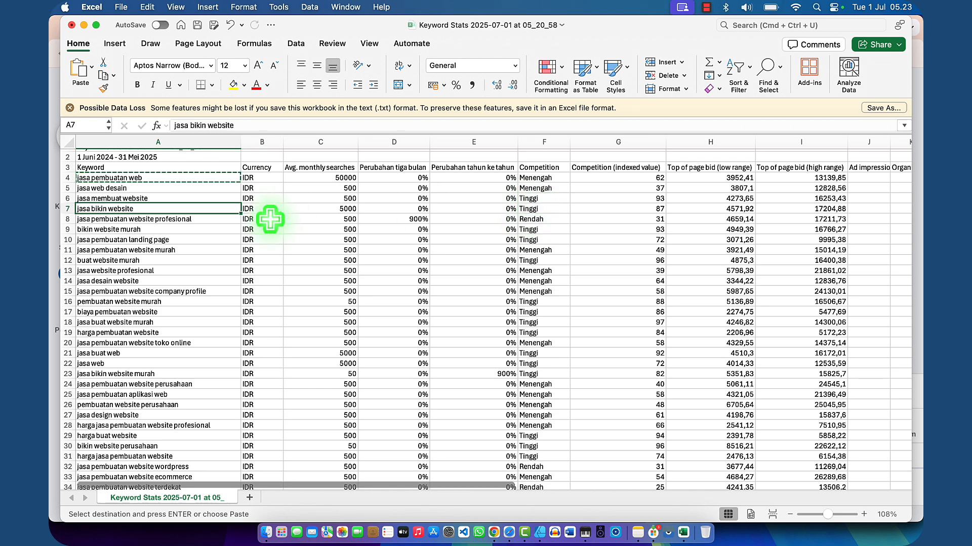
pyautogui.press('super+c')
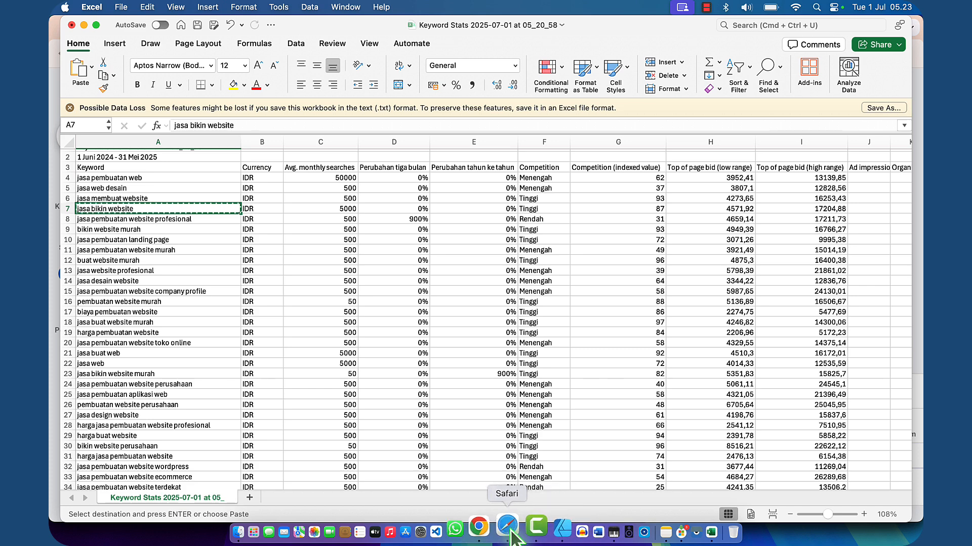
pyautogui.click(503, 529)
pyautogui.press('super+v')
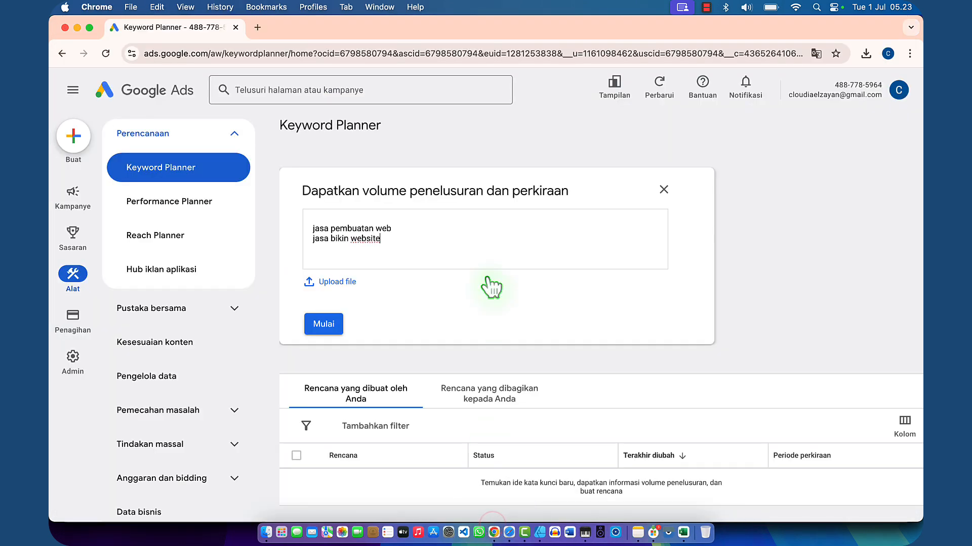
# - Add "jasa pembuatan website toko online", "jasa buat web" and "jasa web" on separate lines and get the search volumes for the list
pyautogui.press('Return')
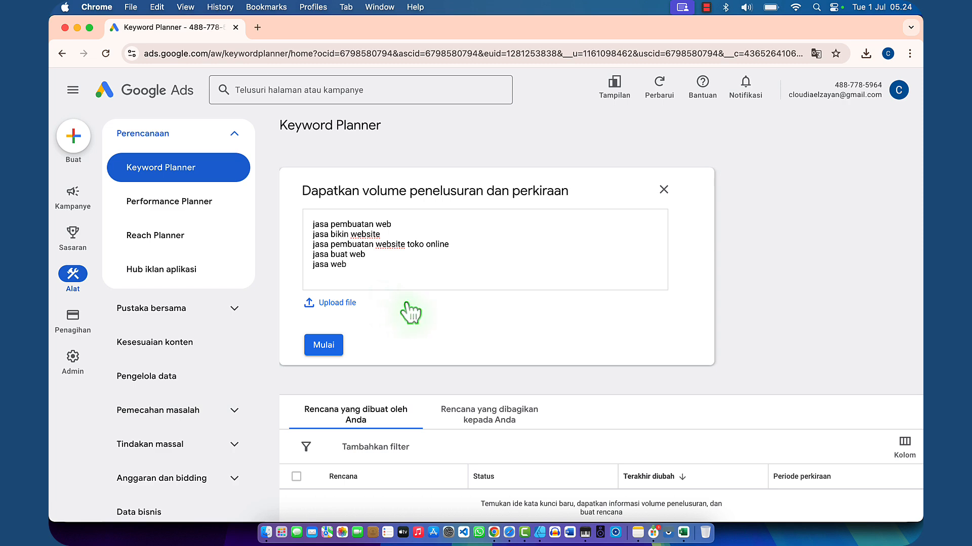
pyautogui.click(322, 347)
pyautogui.scroll(-1, 385, 299)
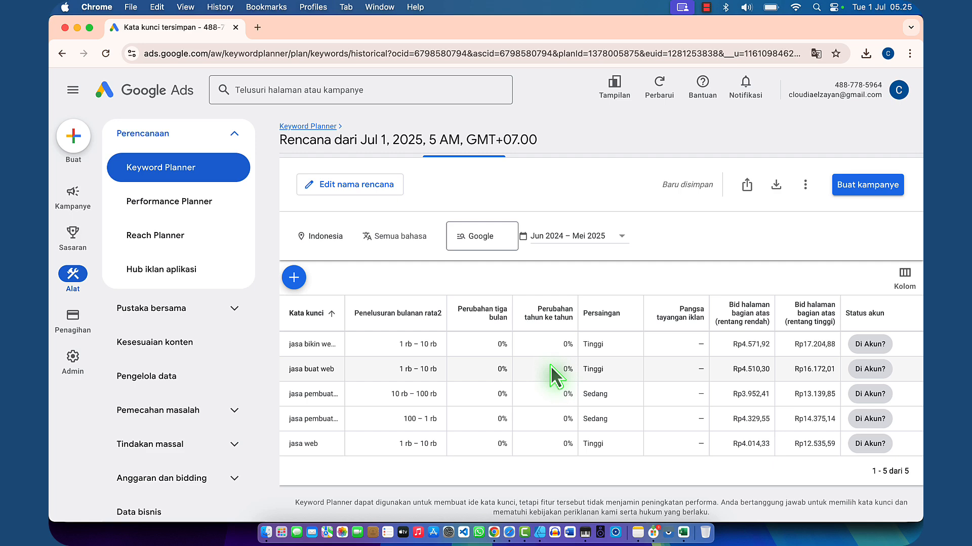
# - Open the "Perkiraan" forecast of the saved keyword plan after checking its "Ide kata kunci" page
pyautogui.scroll(1, 550, 366)
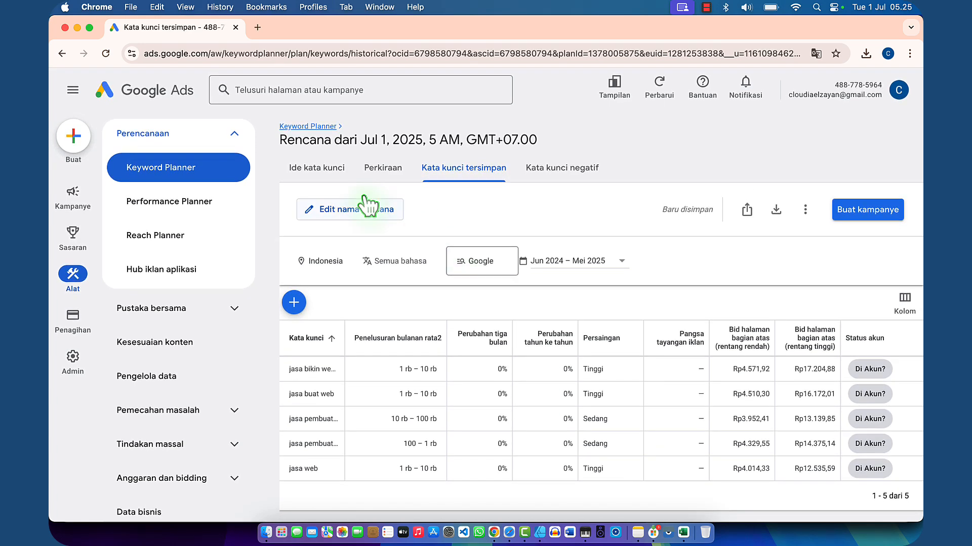
pyautogui.click(322, 172)
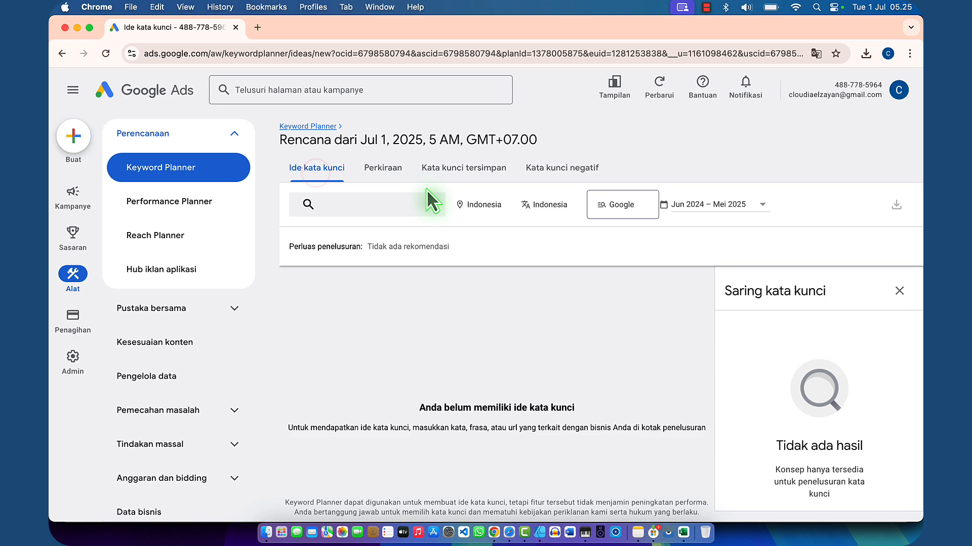
pyautogui.click(382, 171)
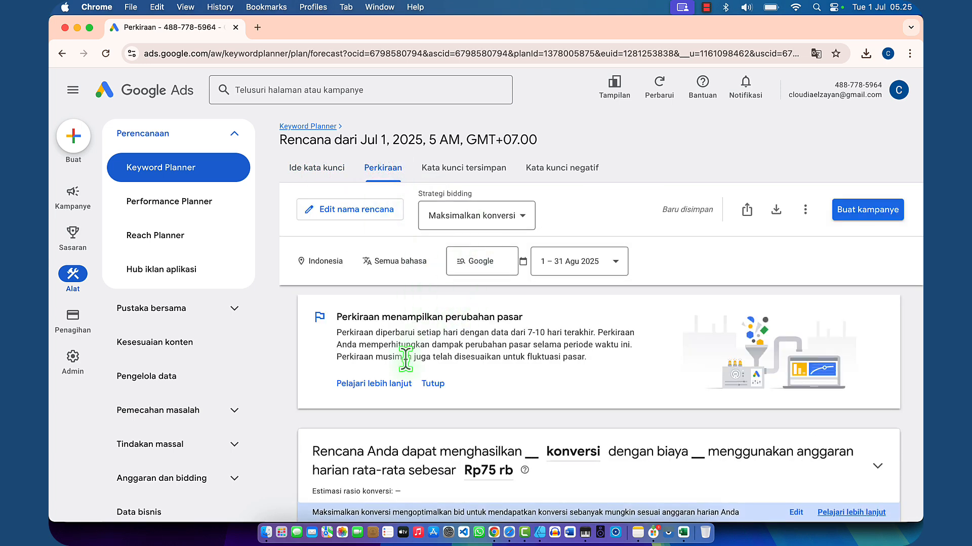
pyautogui.scroll(-3, 406, 360)
pyautogui.scroll(3, 406, 360)
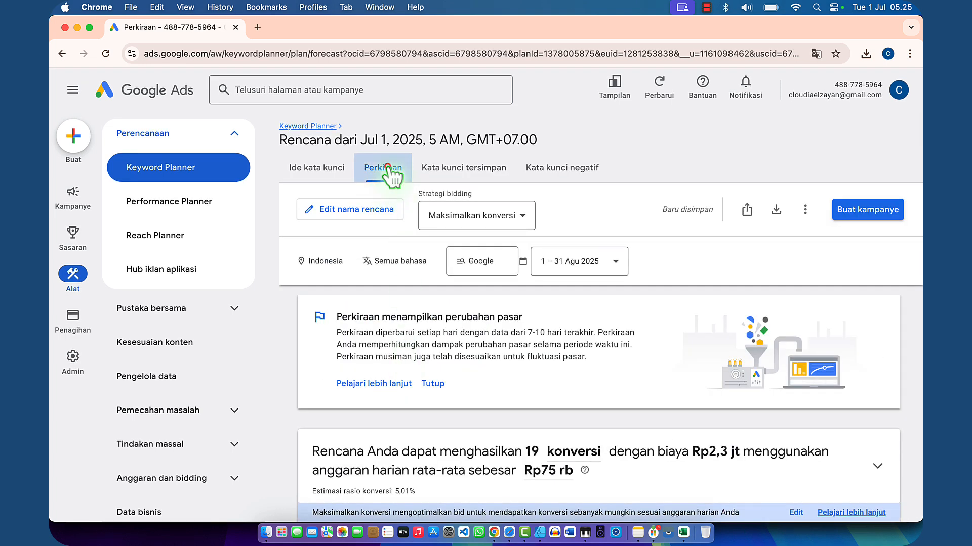
# - Examine the plan's forecast metrics for conversions, clicks, impressions and CPC, highlighting the estimated "Biaya" figure
pyautogui.scroll(-3, 317, 401)
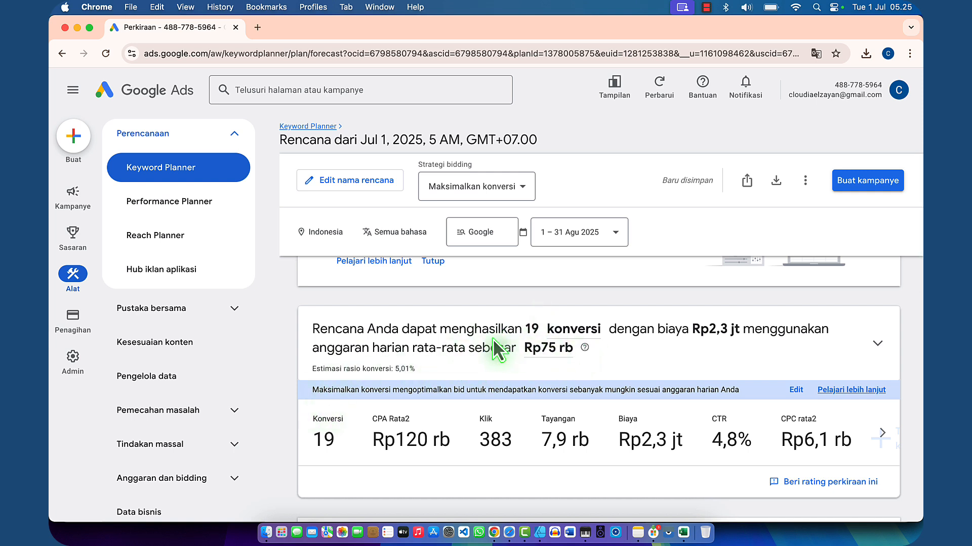
pyautogui.scroll(-2, 472, 375)
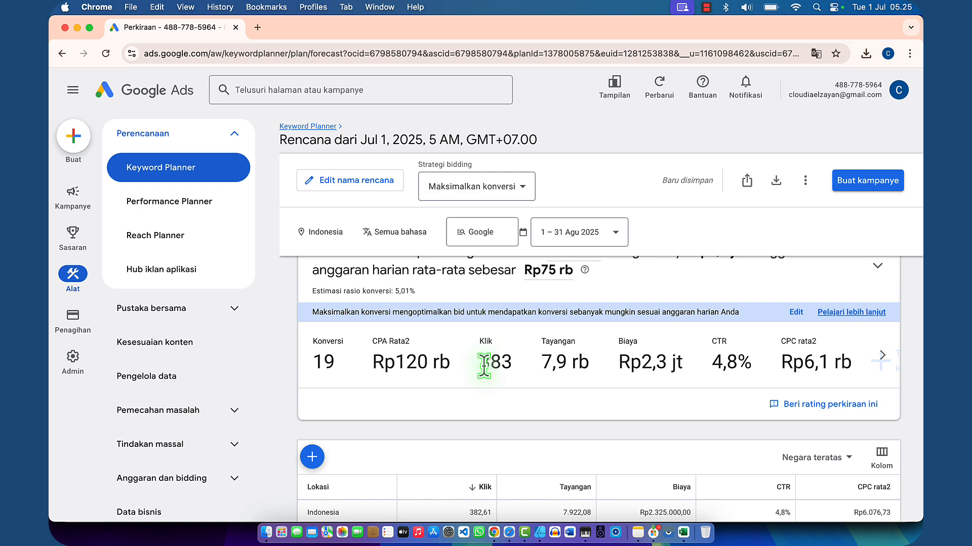
pyautogui.scroll(-2, 494, 363)
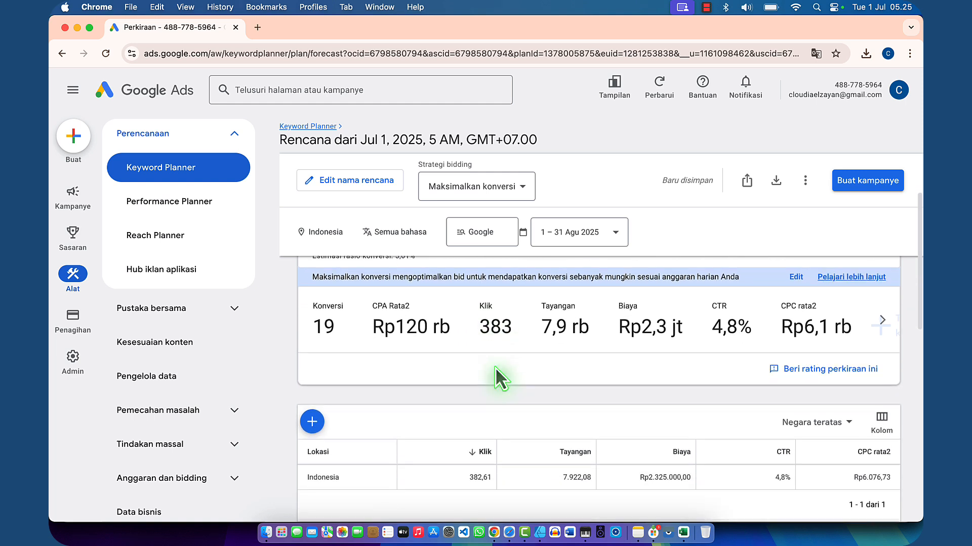
pyautogui.scroll(2, 495, 368)
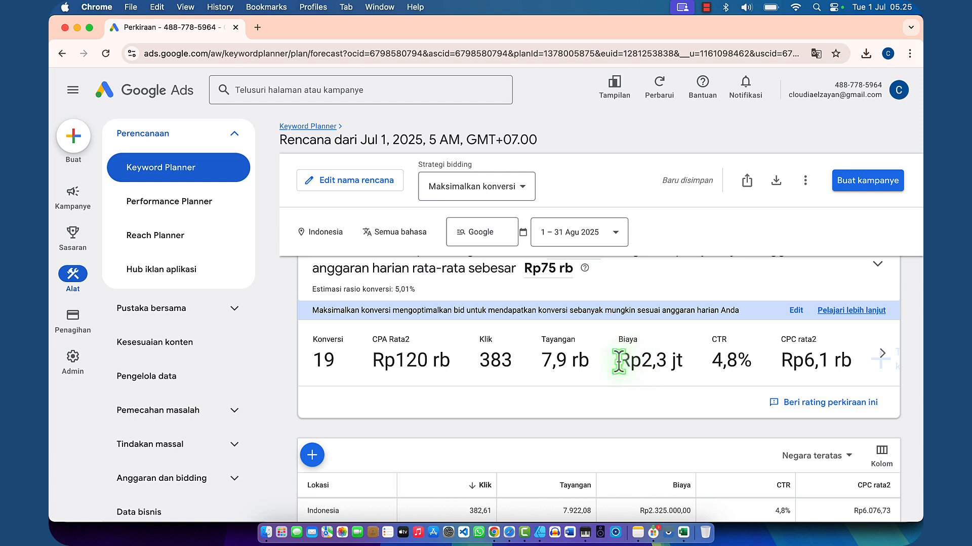
pyautogui.moveTo(616, 360); pyautogui.dragTo(683, 361)
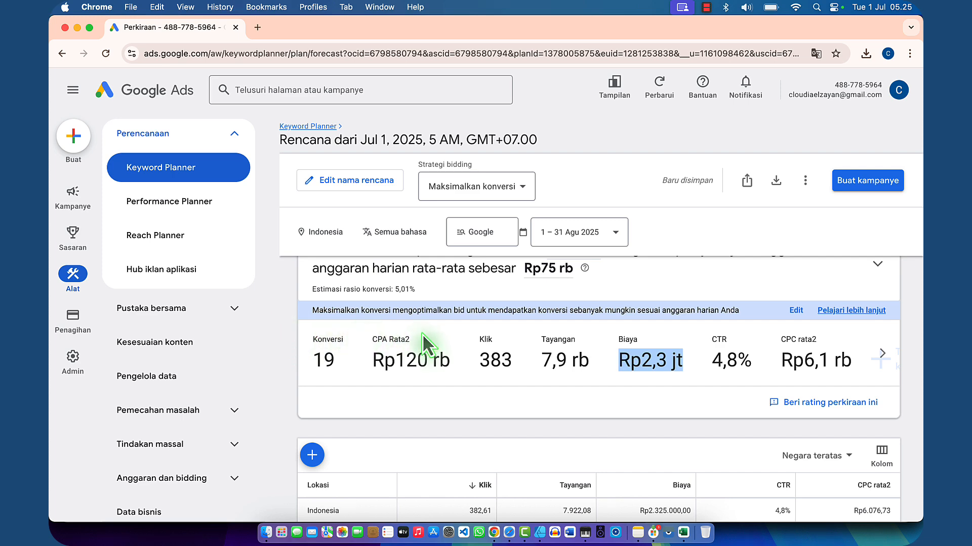
pyautogui.scroll(-3, 428, 344)
pyautogui.scroll(-2, 427, 344)
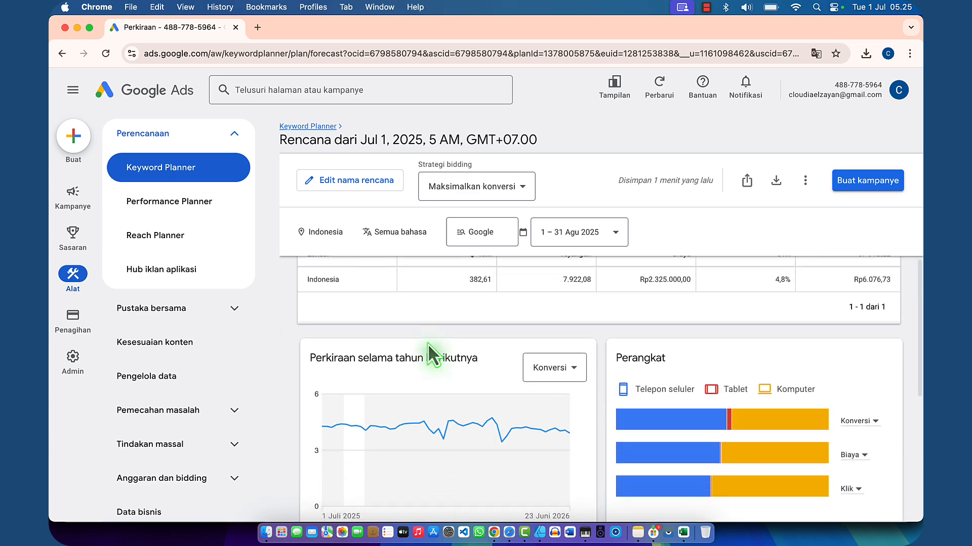
pyautogui.scroll(3, 427, 344)
pyautogui.scroll(5, 427, 344)
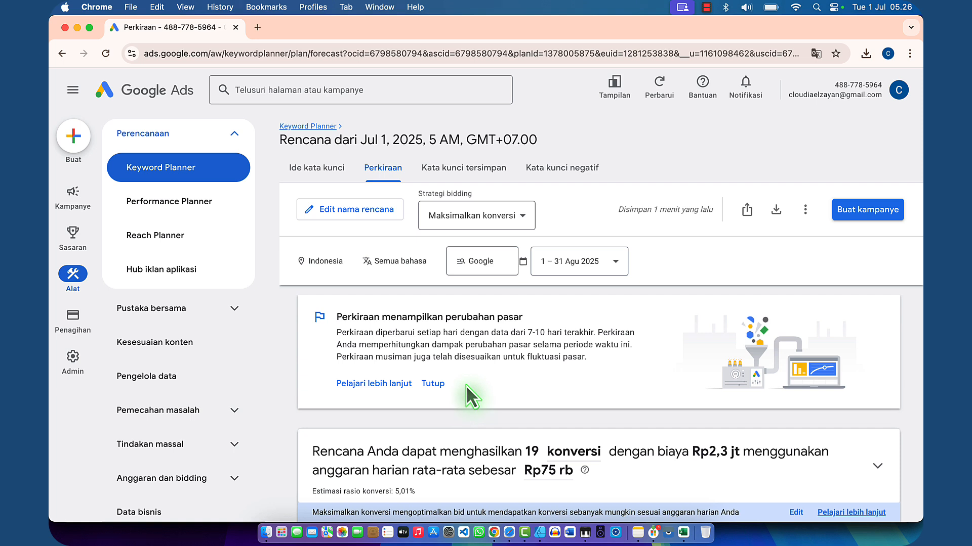
# - Examine the "Perkiraan selama tahun berikutnya" conversion chart and the "Lokasi" breakdown by top provinces
pyautogui.scroll(-1, 466, 386)
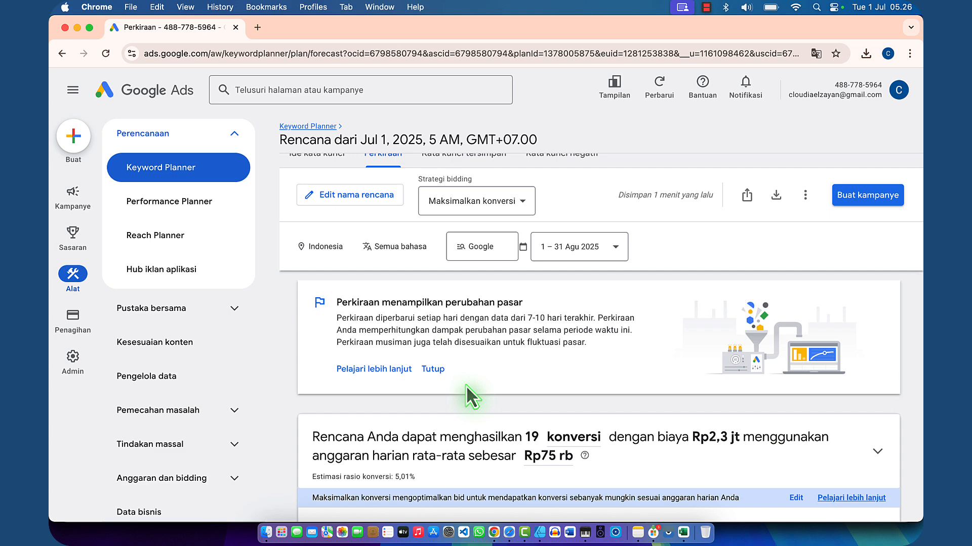
pyautogui.scroll(-3, 466, 385)
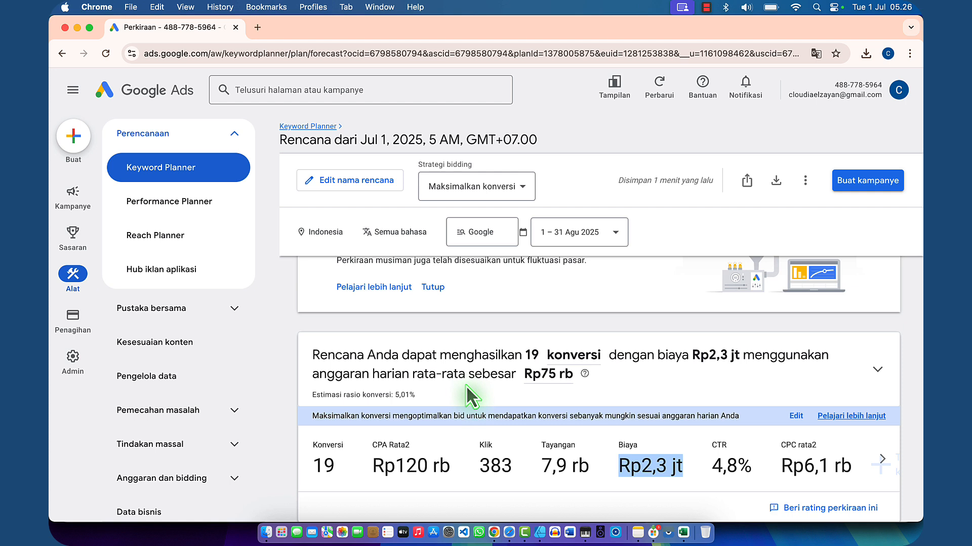
pyautogui.scroll(-10, 466, 386)
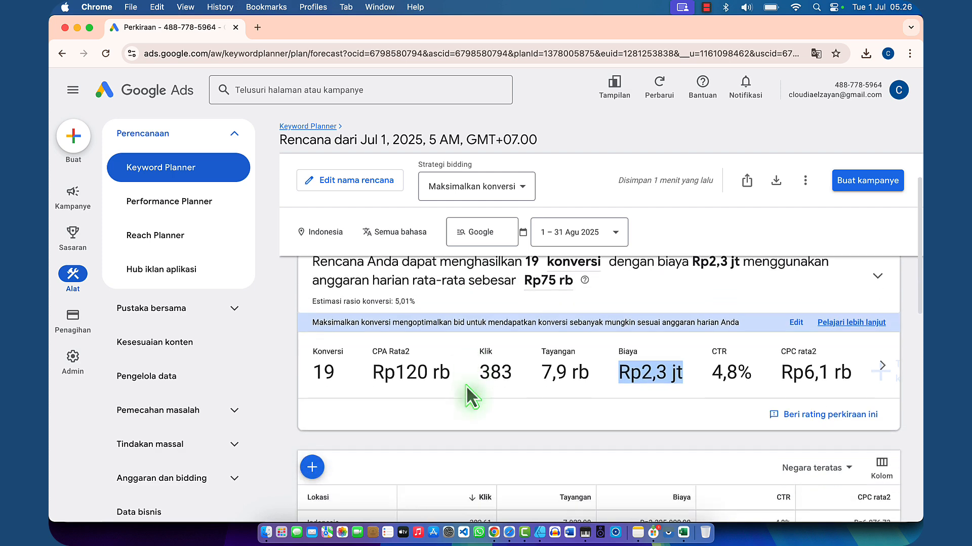
pyautogui.scroll(-2, 466, 385)
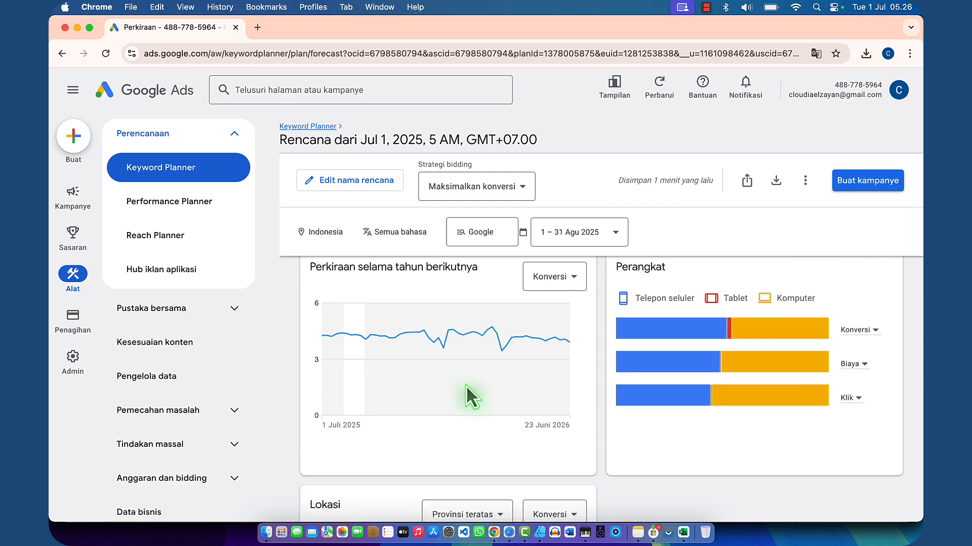
pyautogui.scroll(-3, 466, 385)
pyautogui.scroll(4, 466, 386)
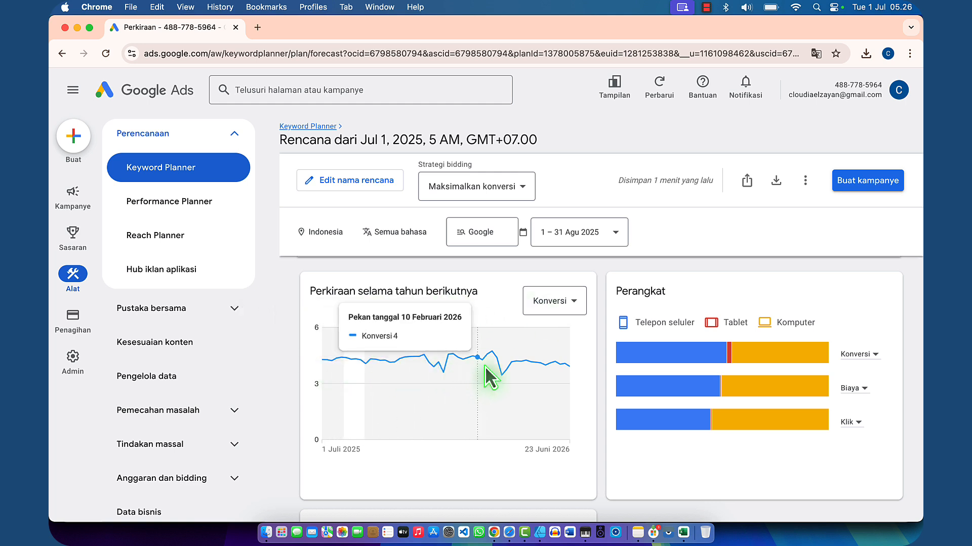
pyautogui.scroll(-5, 509, 420)
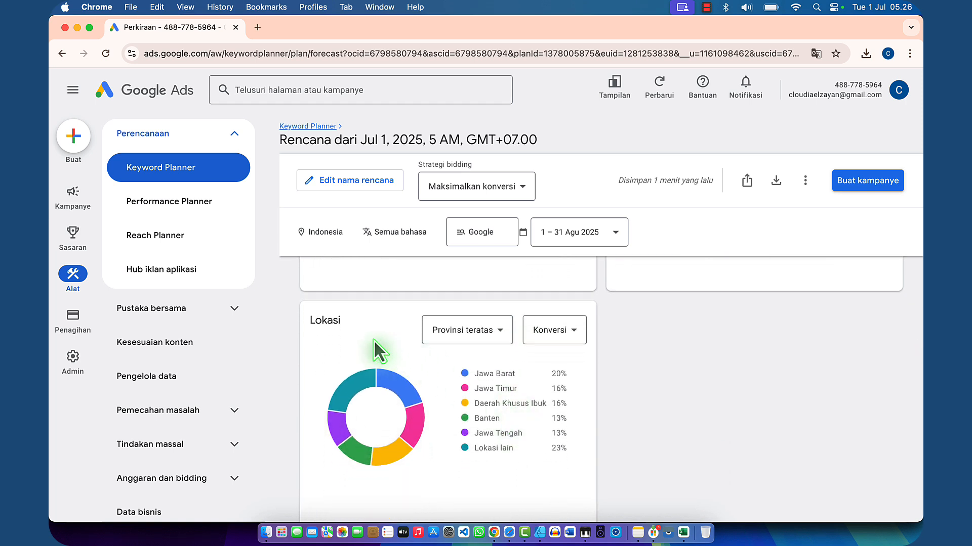
pyautogui.scroll(-2, 379, 351)
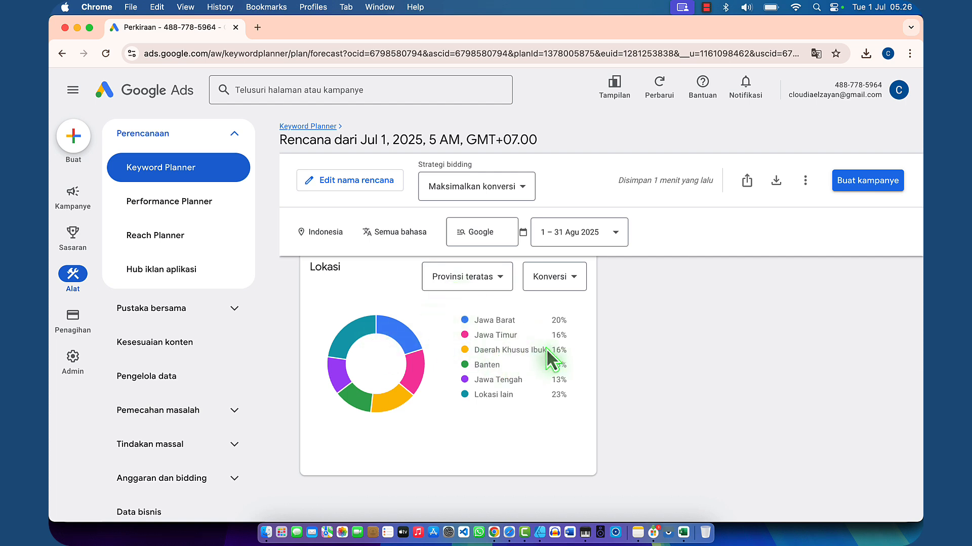
# - Set the "Lokasi" conversion chart to break down by "Kotamadya teratas"
pyautogui.click(489, 280)
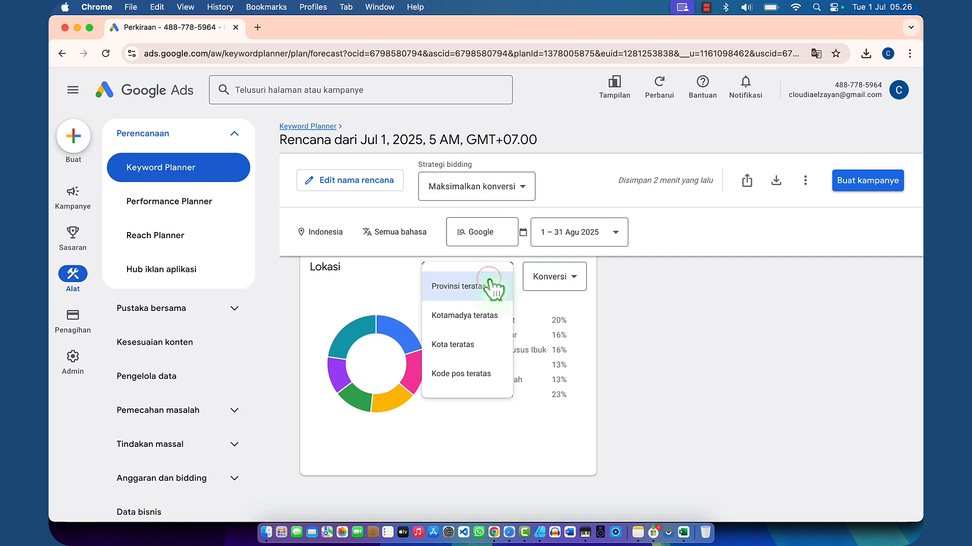
pyautogui.click(448, 316)
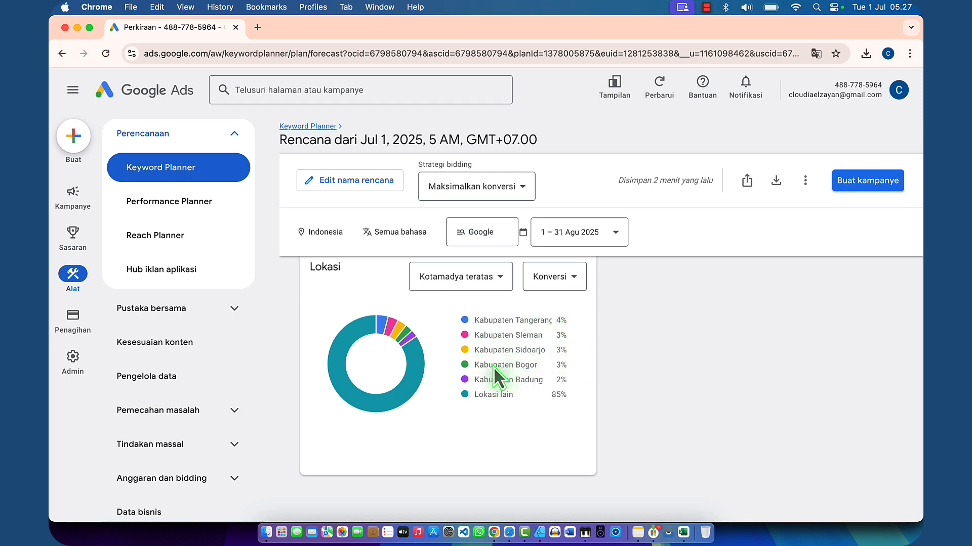
pyautogui.scroll(2, 494, 367)
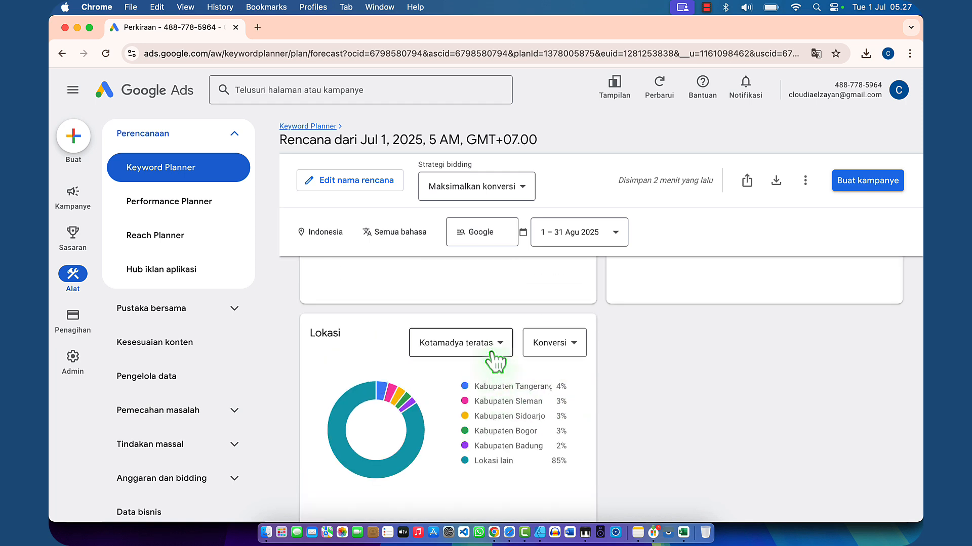
pyautogui.click(471, 349)
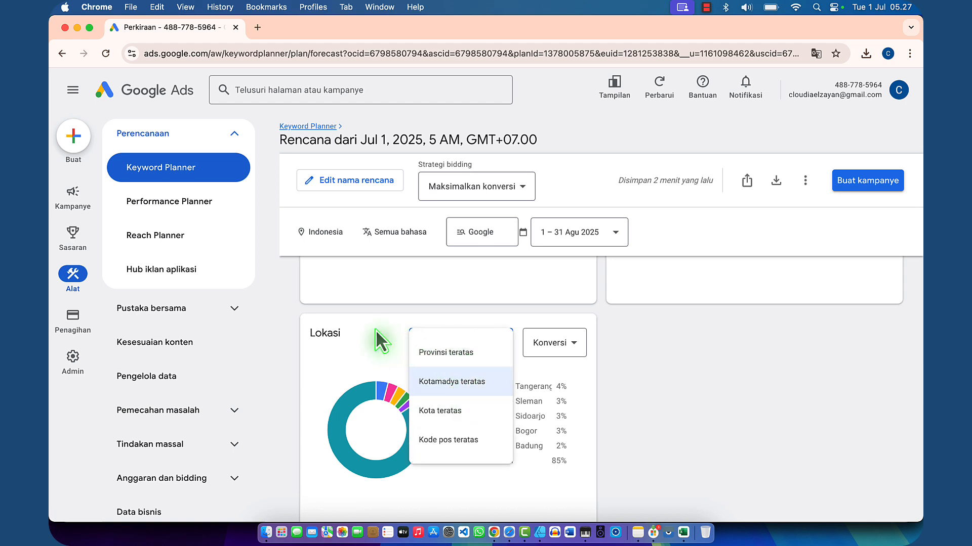
pyautogui.click(485, 384)
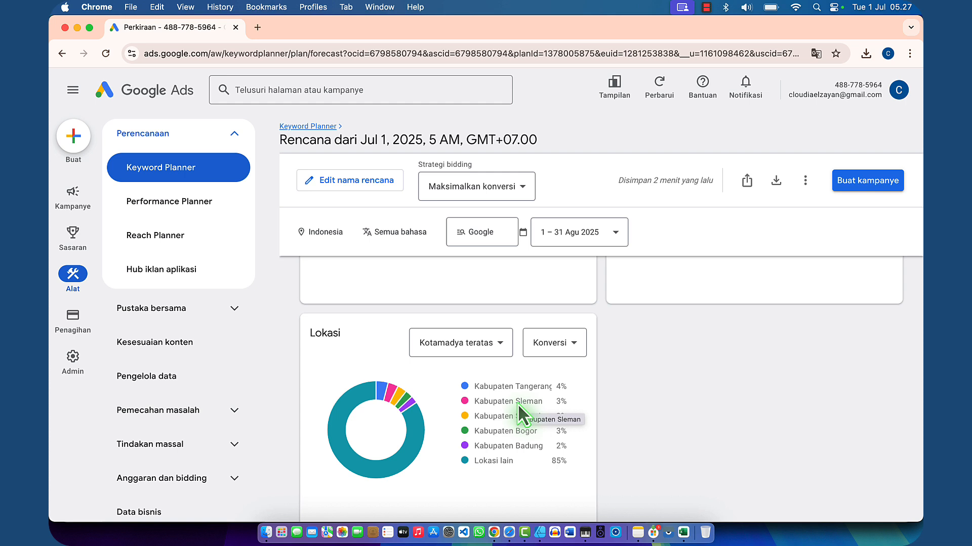
# - Examine the "Perangkat" chart's conversion and cost shares by device, and review the rest of the forecast page
pyautogui.scroll(5, 517, 404)
pyautogui.scroll(-3, 518, 404)
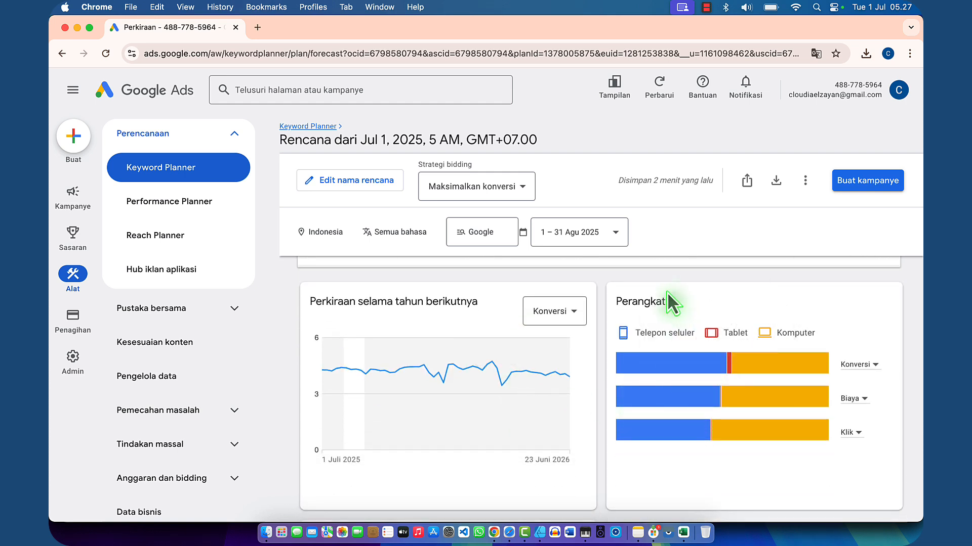
pyautogui.moveTo(648, 365)
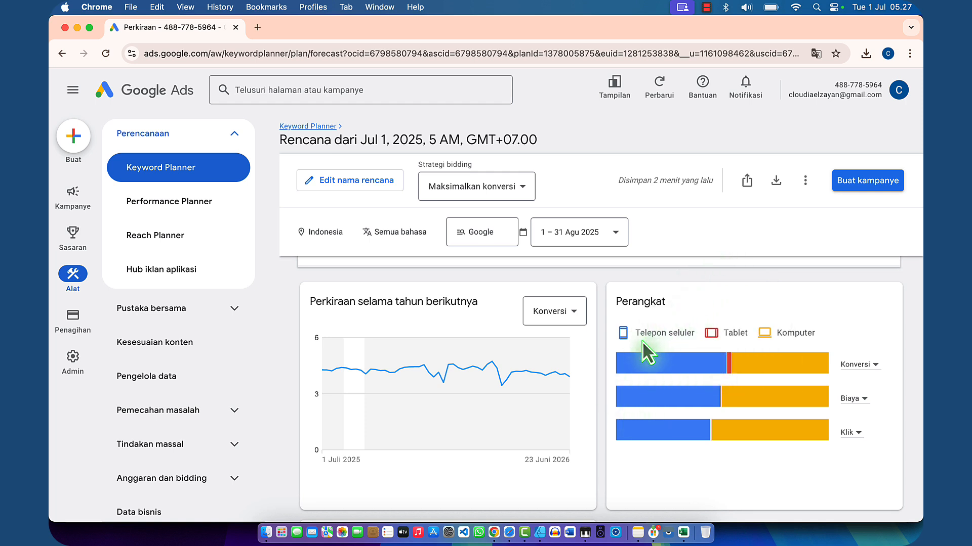
pyautogui.moveTo(729, 354)
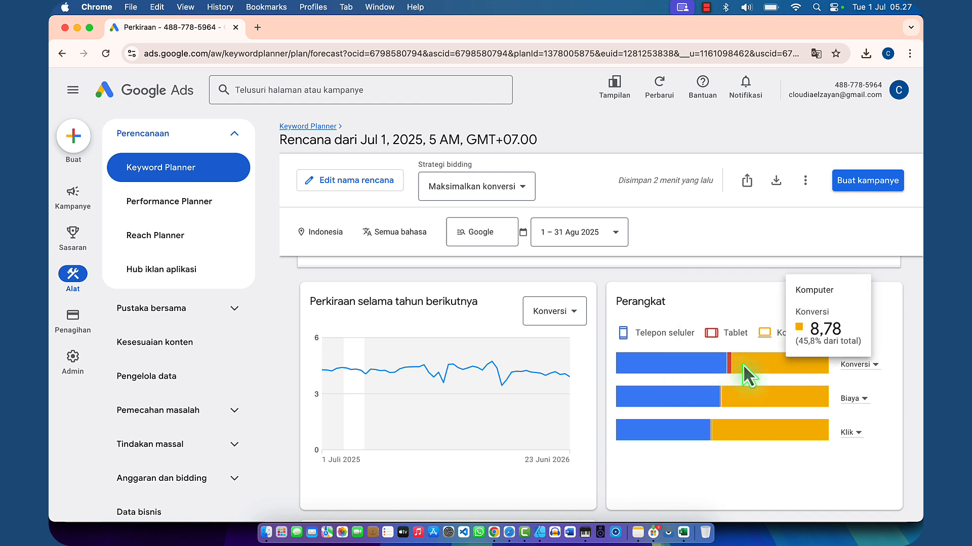
pyautogui.moveTo(692, 396)
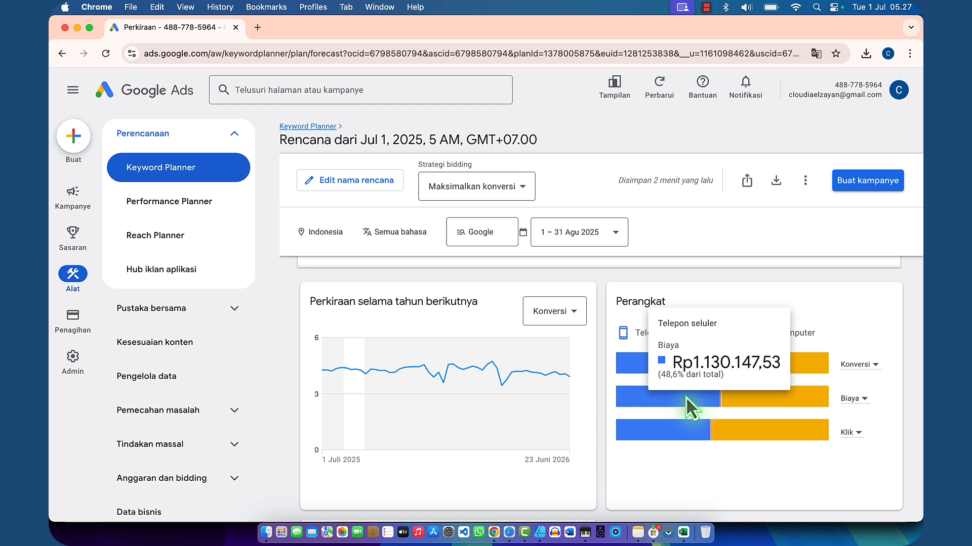
pyautogui.moveTo(742, 400)
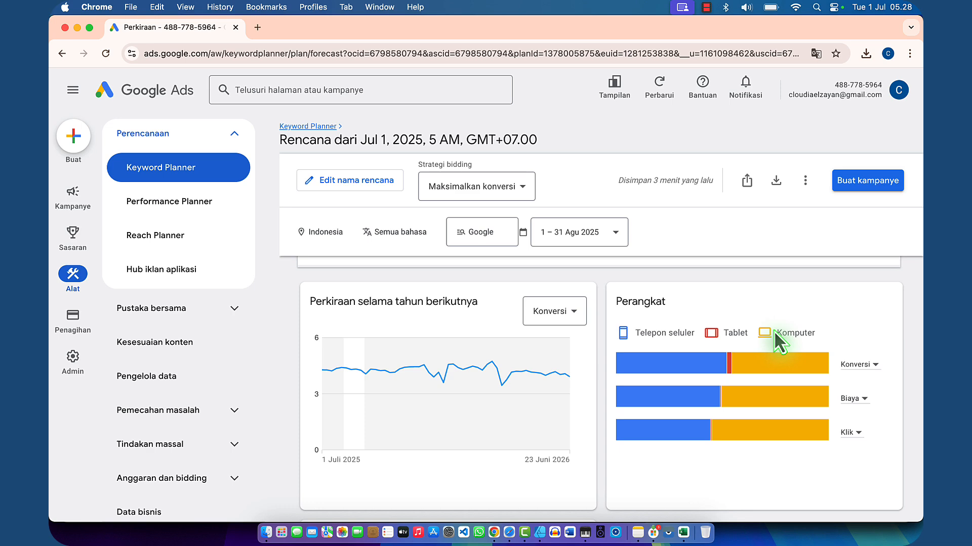
pyautogui.scroll(-6, 729, 347)
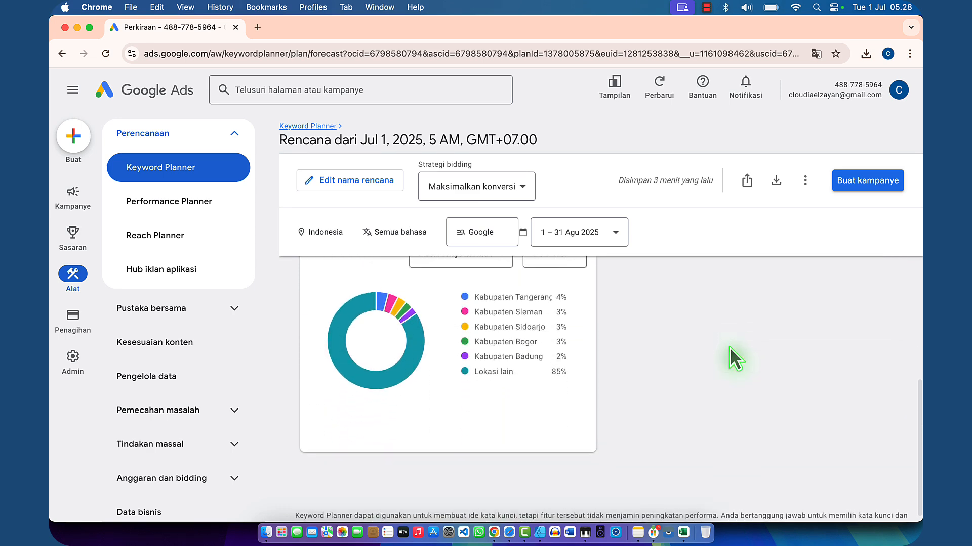
pyautogui.scroll(9, 730, 347)
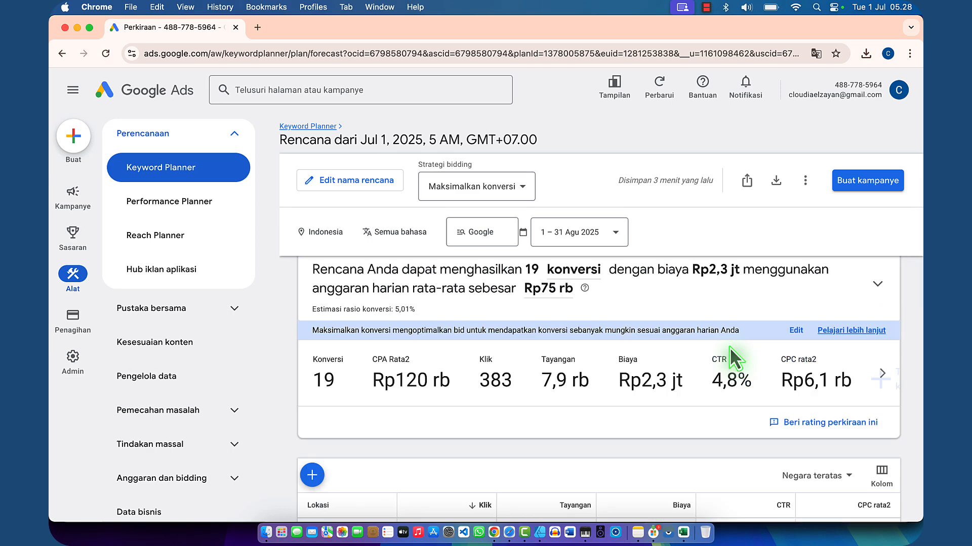
pyautogui.scroll(4, 729, 347)
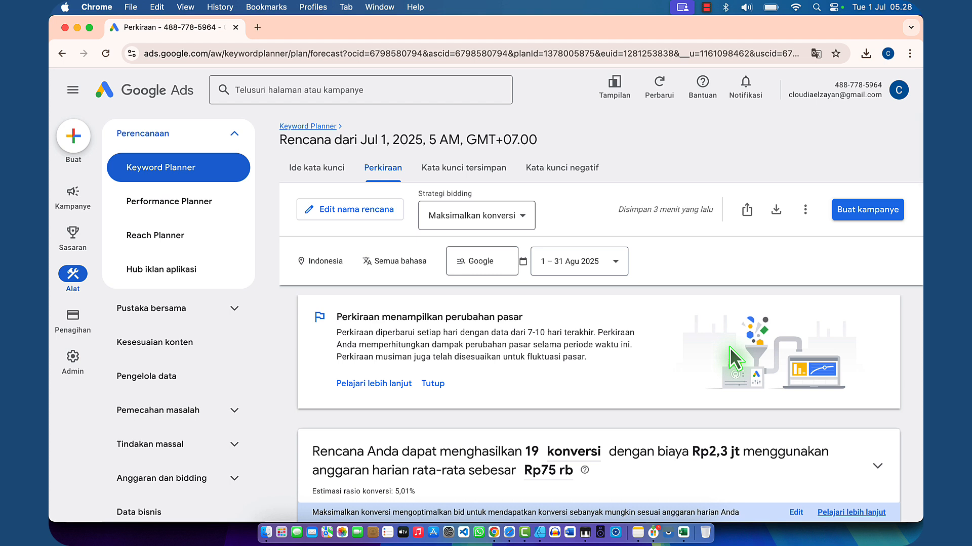